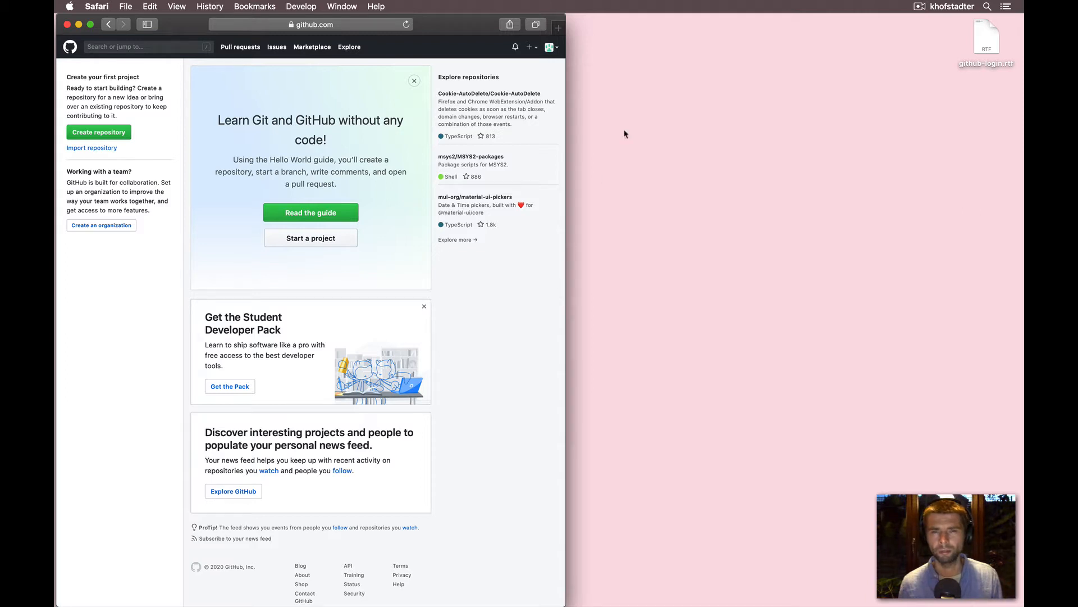
pyautogui.click(556, 52)
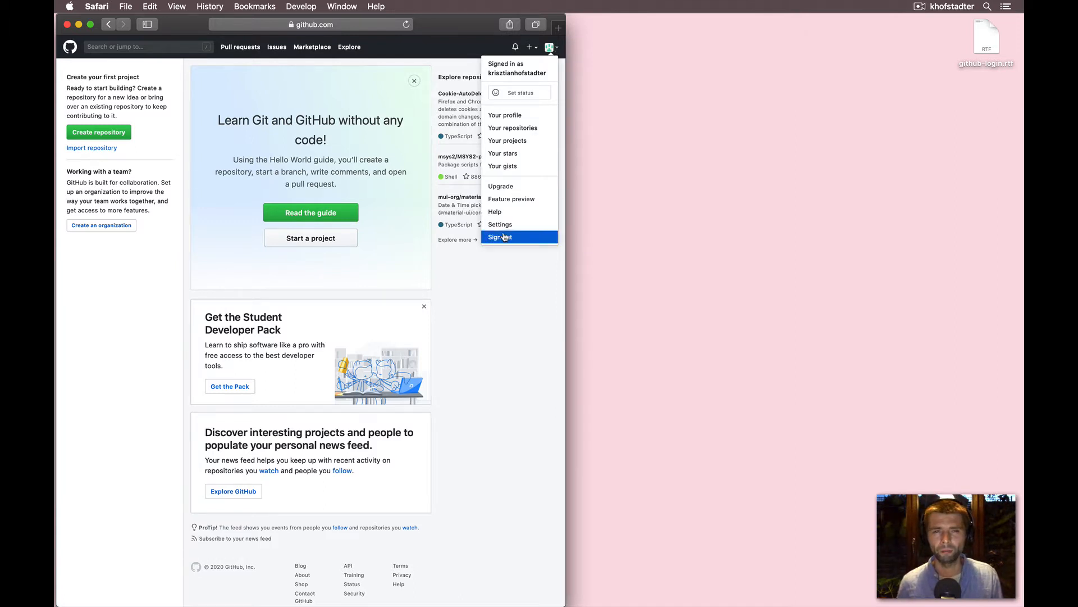
pyautogui.click(495, 302)
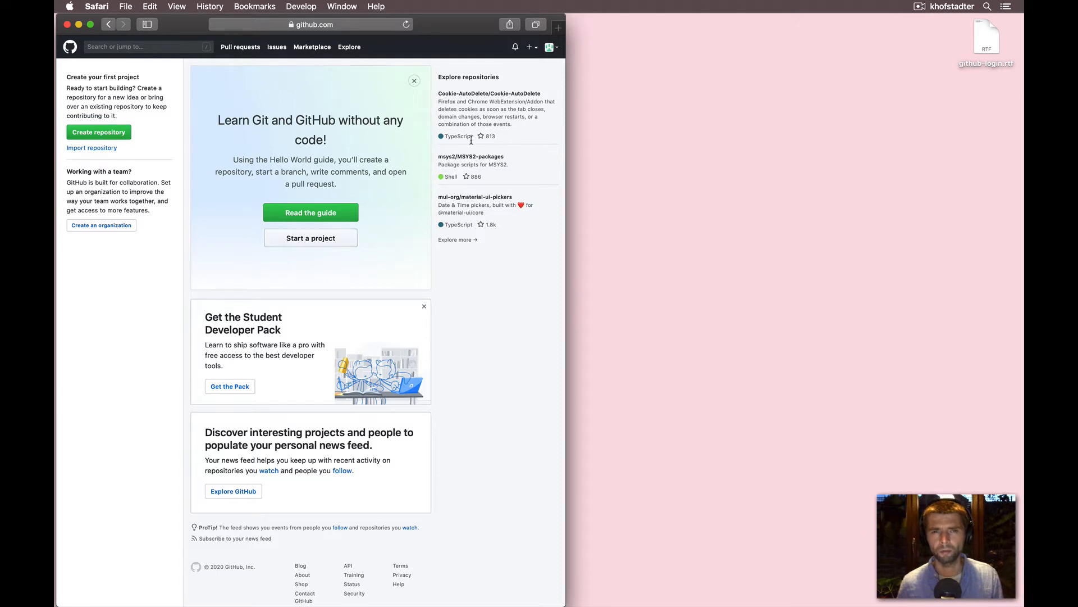
# - Start a new repository and name it web01
pyautogui.click(531, 49)
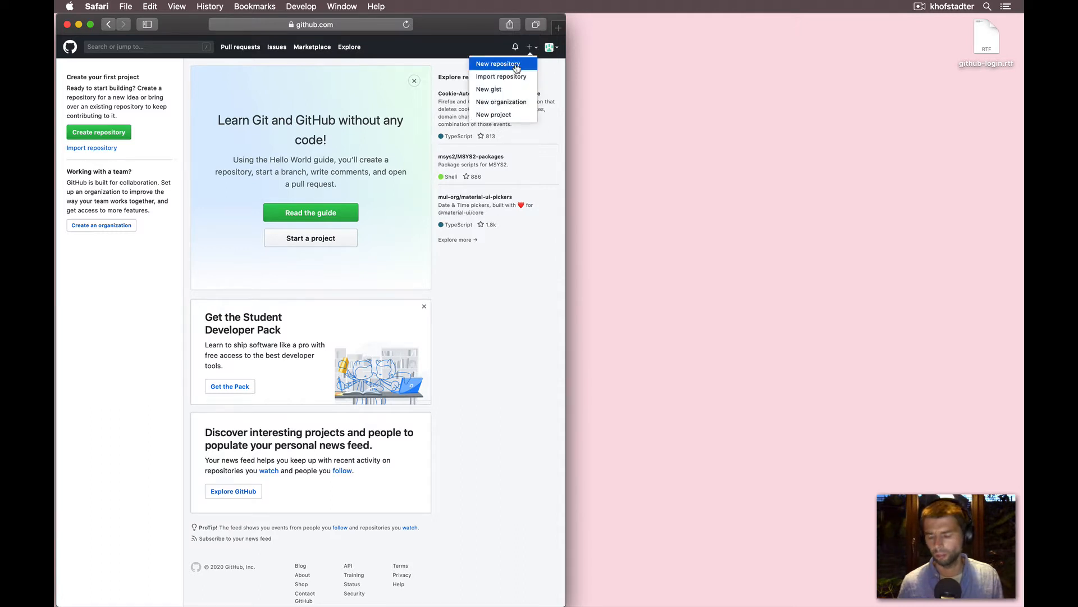
pyautogui.click(517, 68)
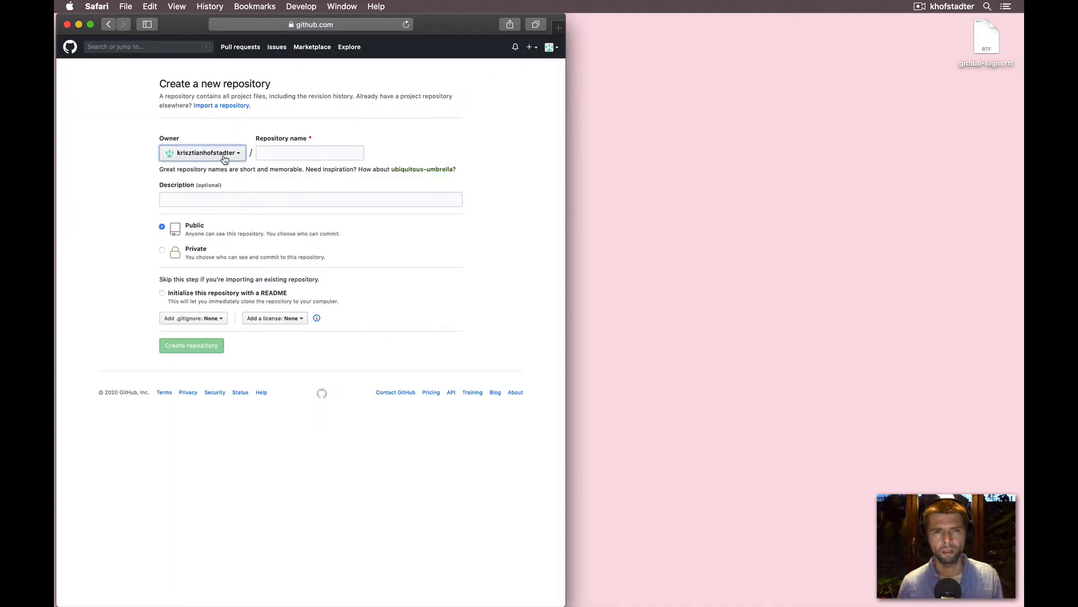
pyautogui.click(242, 156)
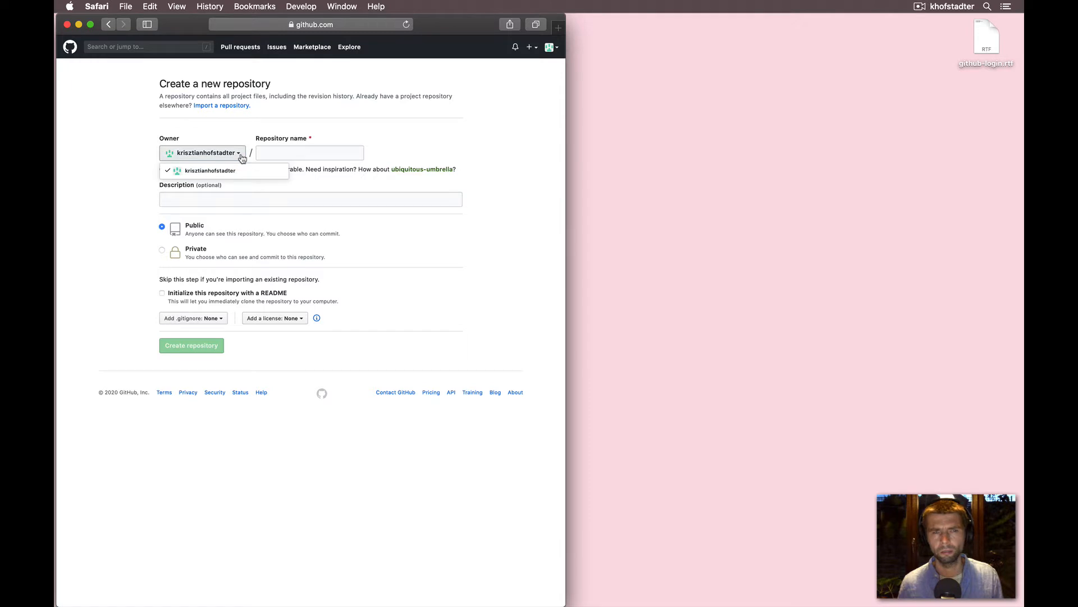
pyautogui.click(280, 159)
pyautogui.click(291, 153)
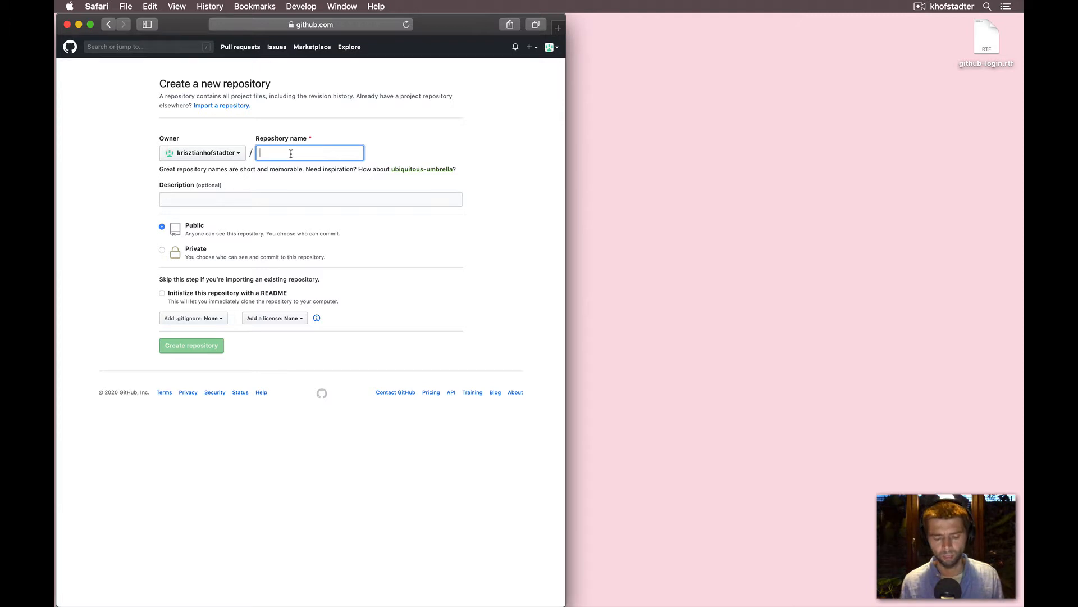
pyautogui.write('asdfadsa')
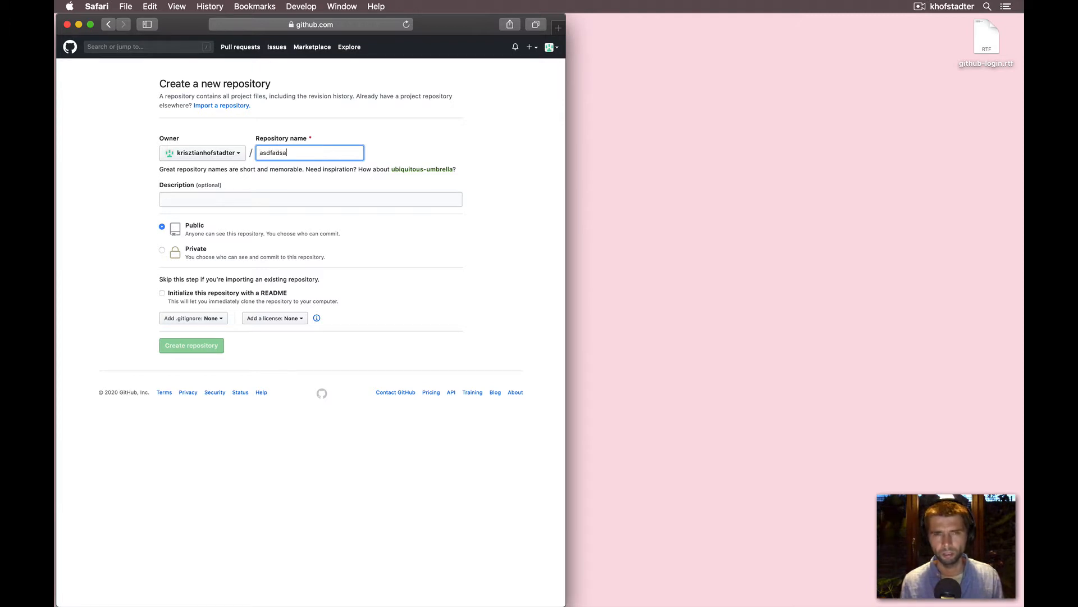
pyautogui.press('BackSpace')
pyautogui.press('BackSpace')
pyautogui.press('BackSpace')
pyautogui.press('BackSpace')
pyautogui.press('BackSpace')
pyautogui.press('BackSpace')
pyautogui.press('BackSpace')
pyautogui.press('BackSpace')
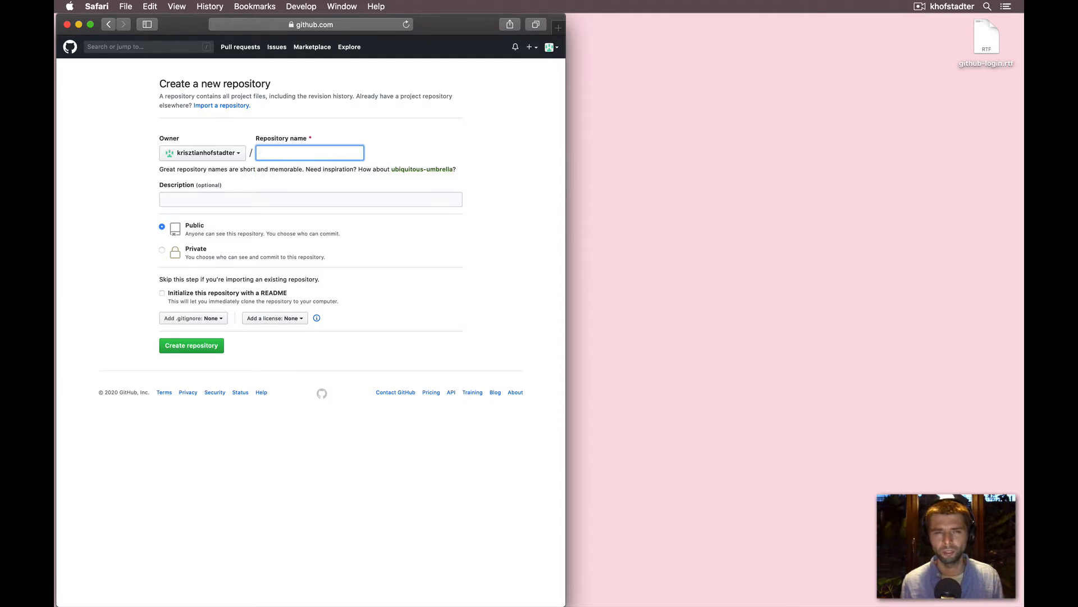
pyautogui.write('web01')
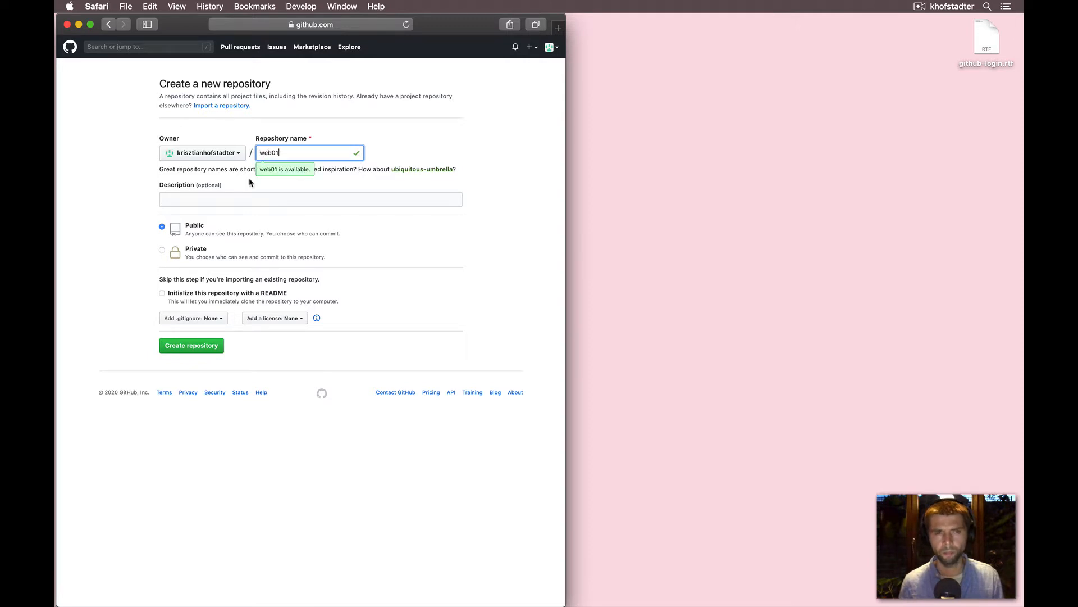
# - Enter the repository description "my first website"
pyautogui.click(230, 196)
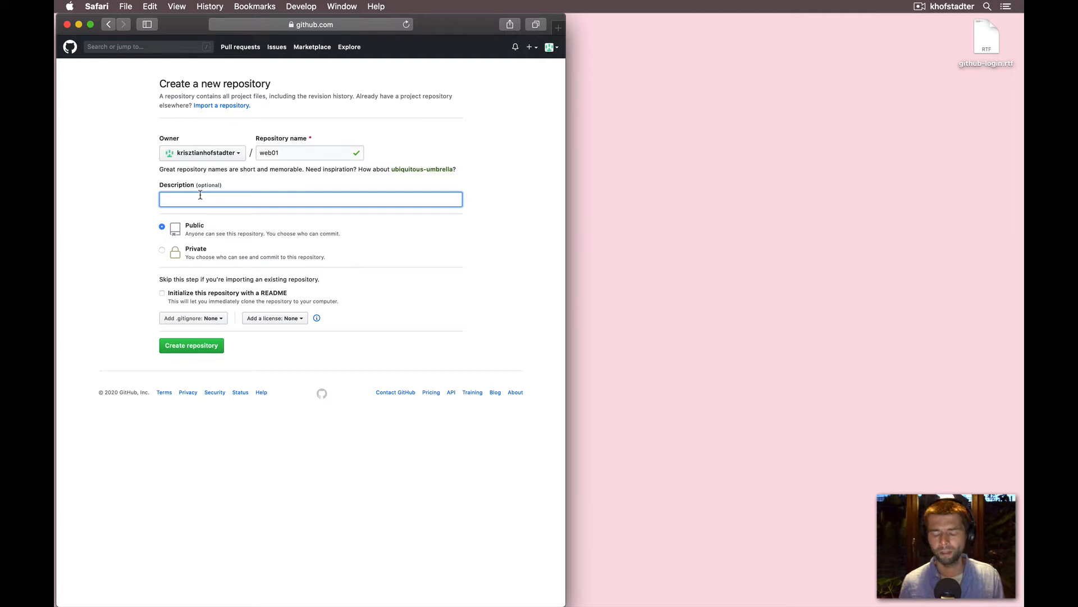
pyautogui.write('m')
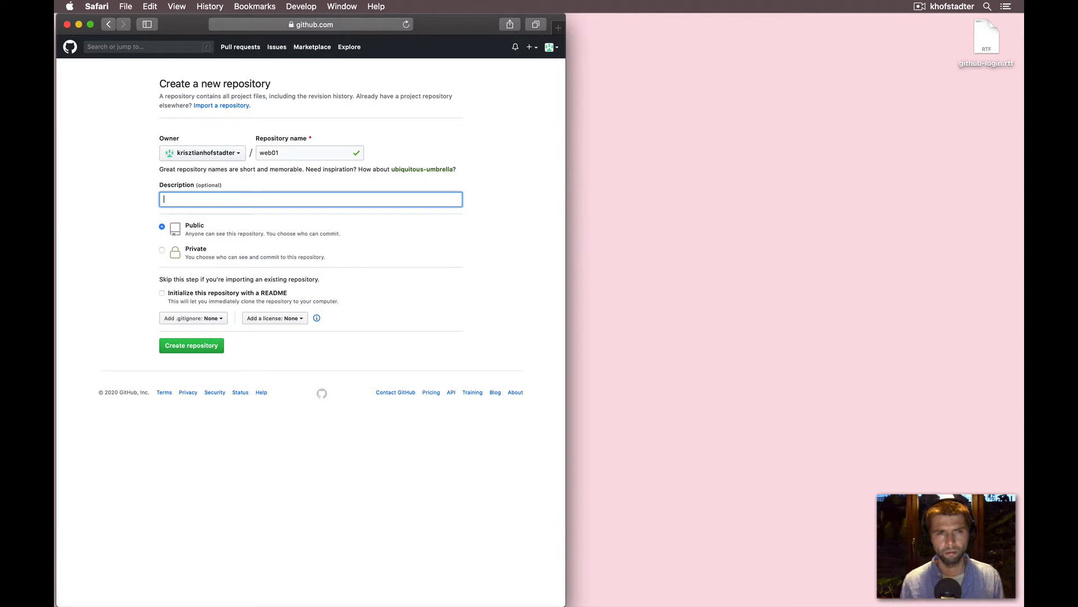
pyautogui.write('y first website')
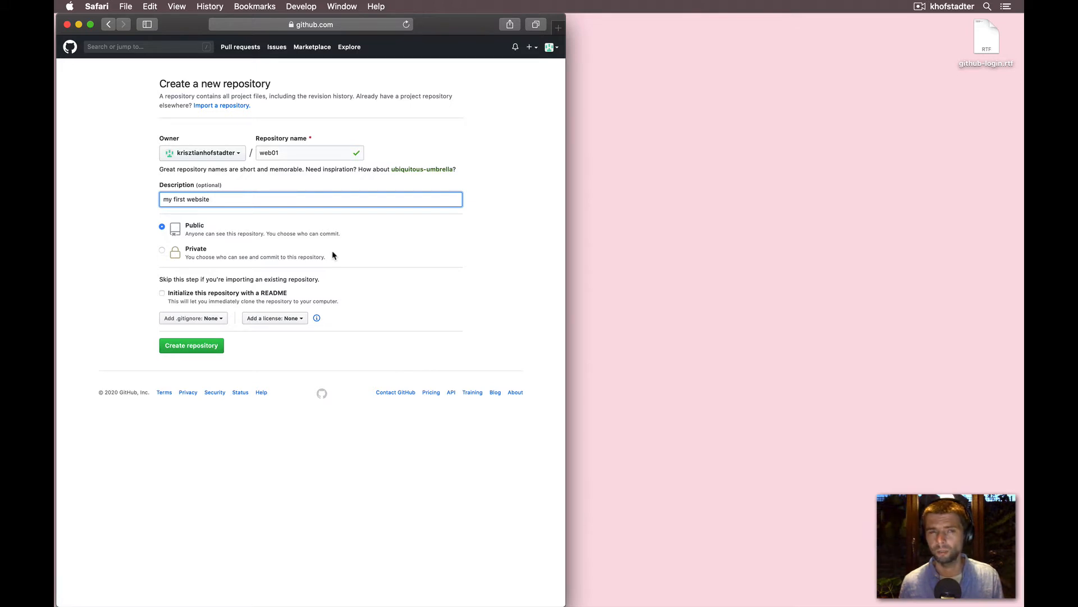
pyautogui.click(160, 256)
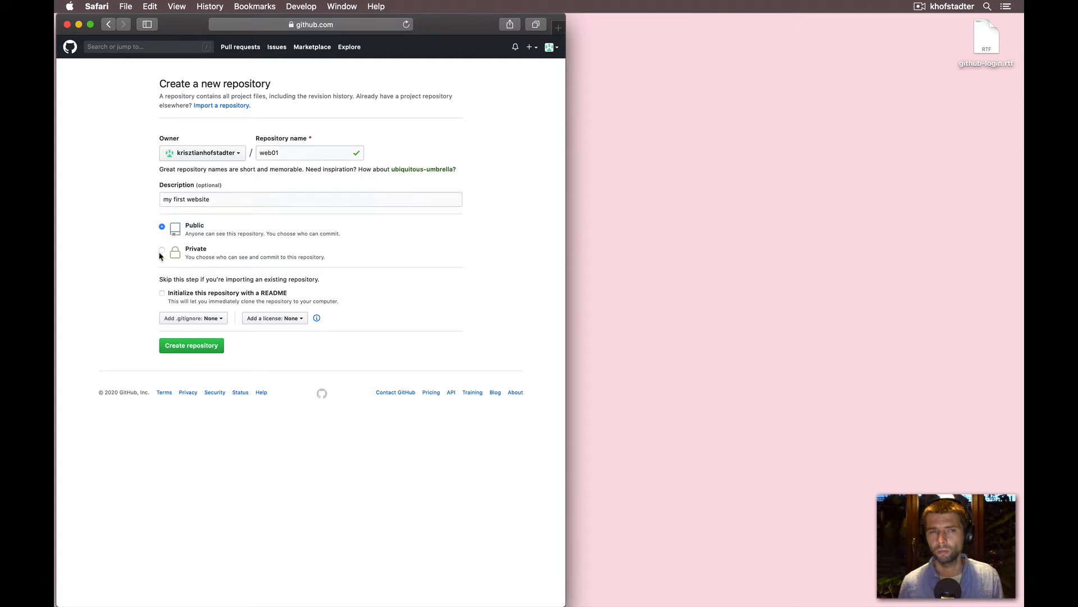
pyautogui.click(163, 252)
pyautogui.click(163, 228)
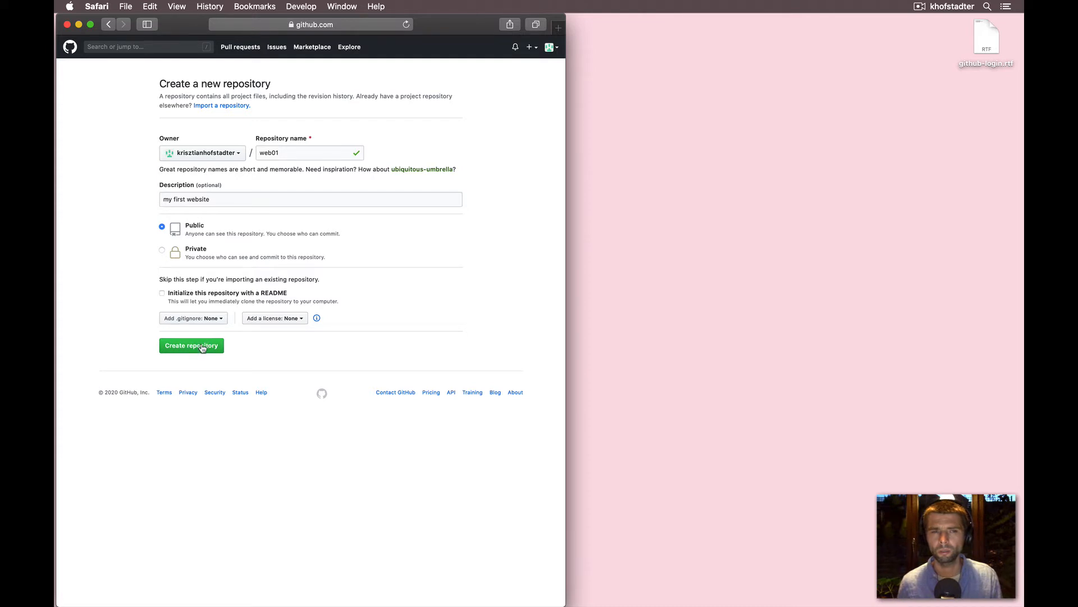
# - Review the README, .gitignore and license initialization options without changing them
pyautogui.click(202, 321)
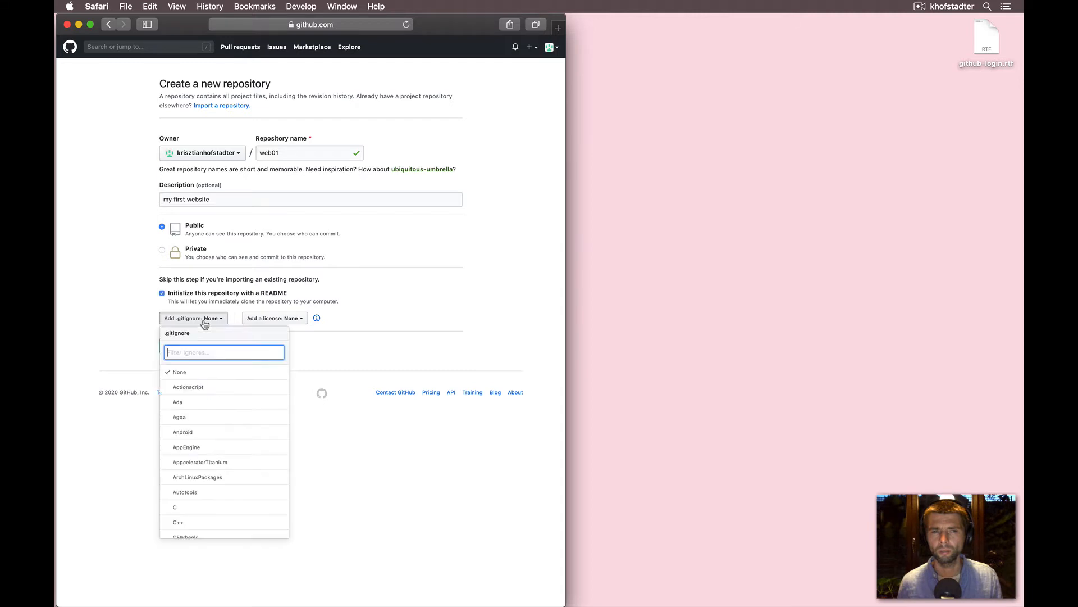
pyautogui.click(202, 320)
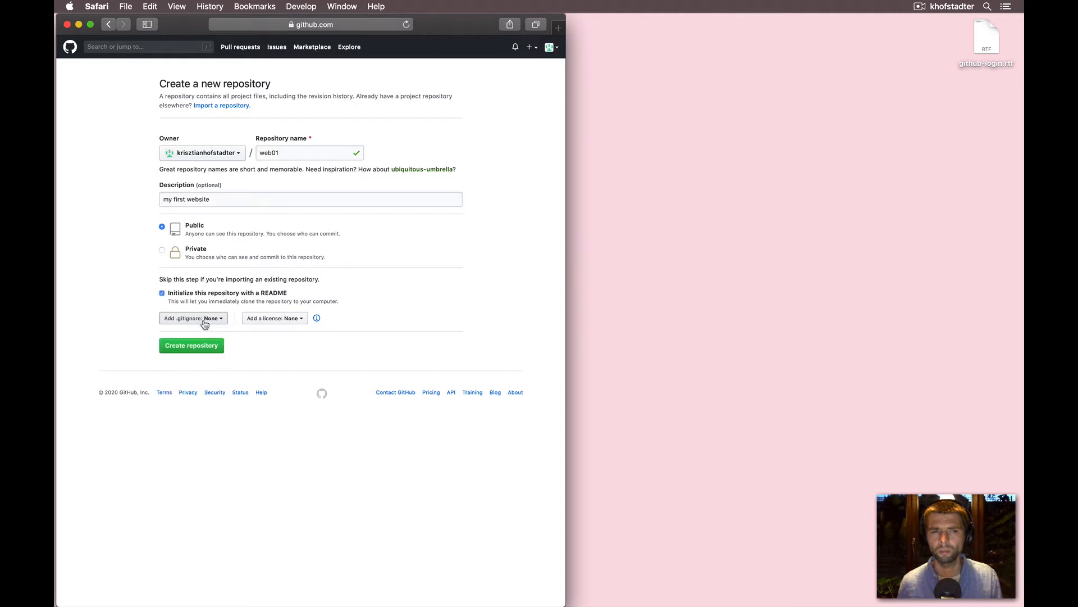
pyautogui.click(163, 298)
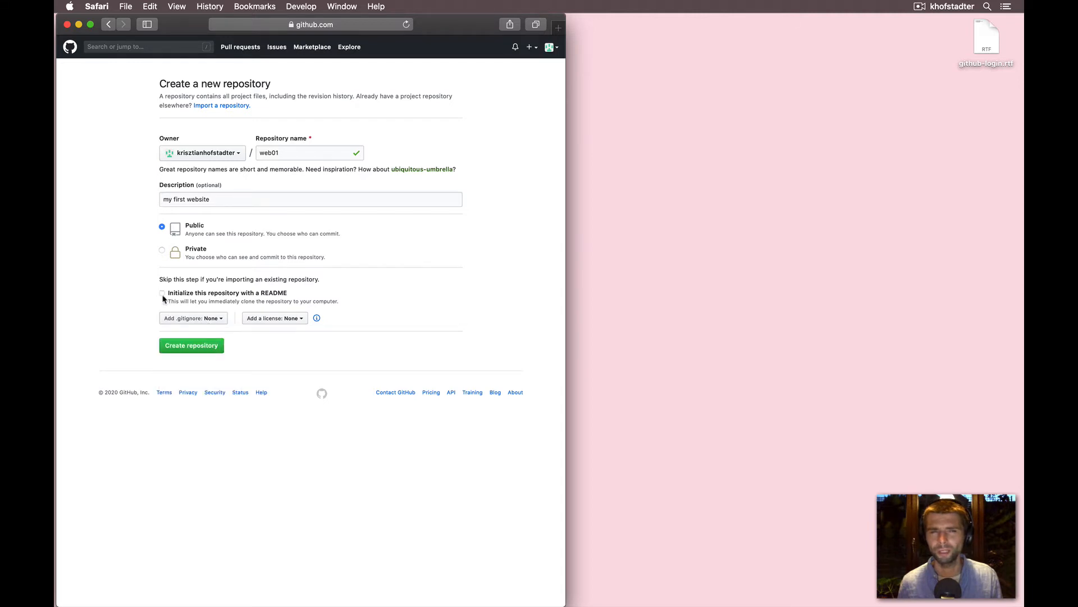
pyautogui.click(162, 294)
pyautogui.click(162, 294)
pyautogui.click(212, 318)
pyautogui.click(212, 318)
pyautogui.click(266, 319)
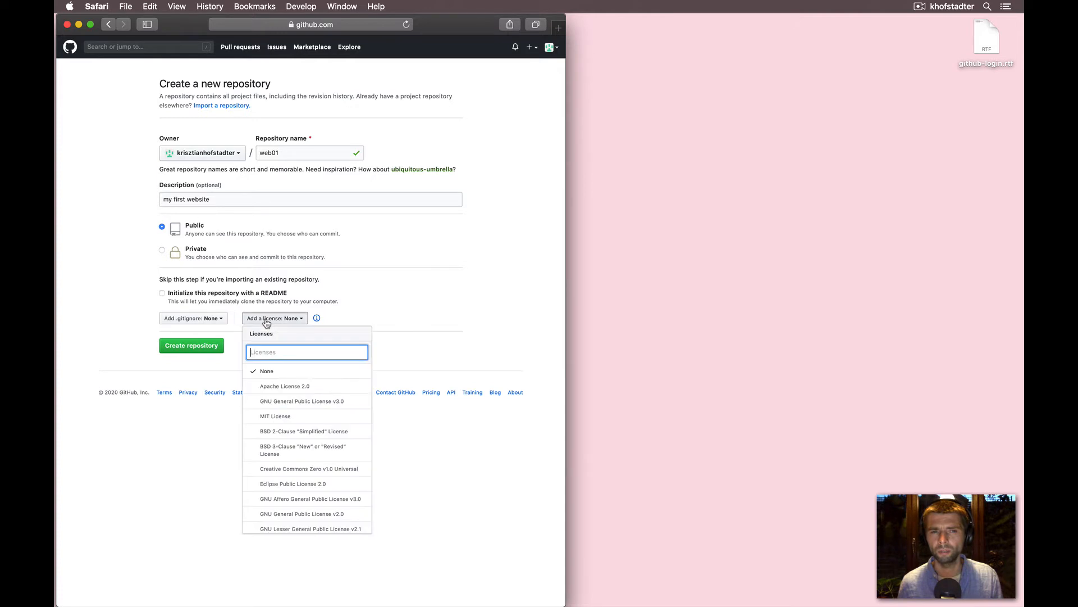
pyautogui.click(266, 319)
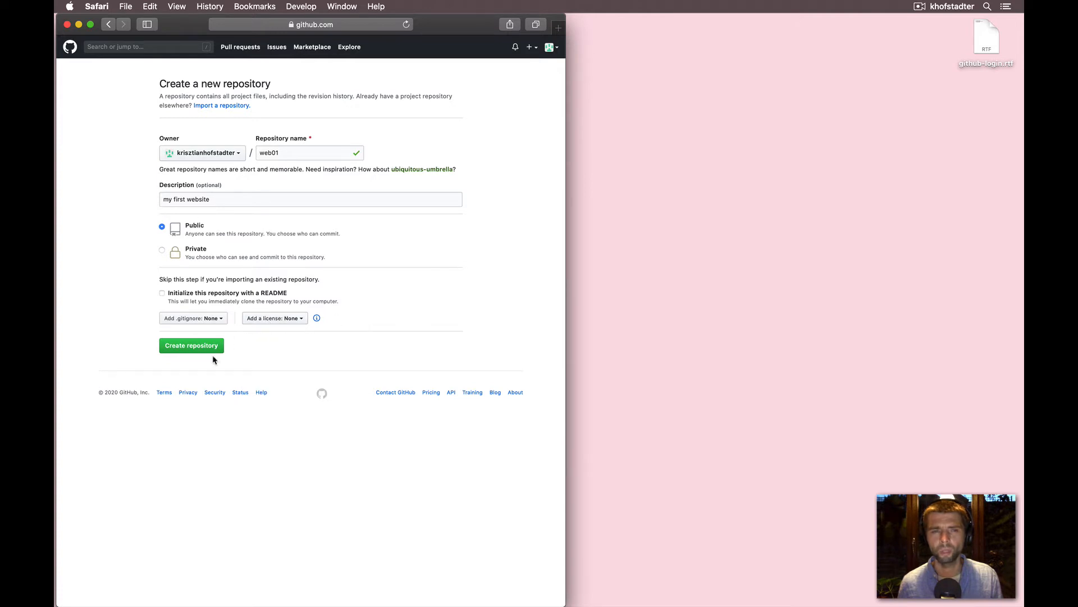
# - Create the public web01 repository
pyautogui.click(192, 348)
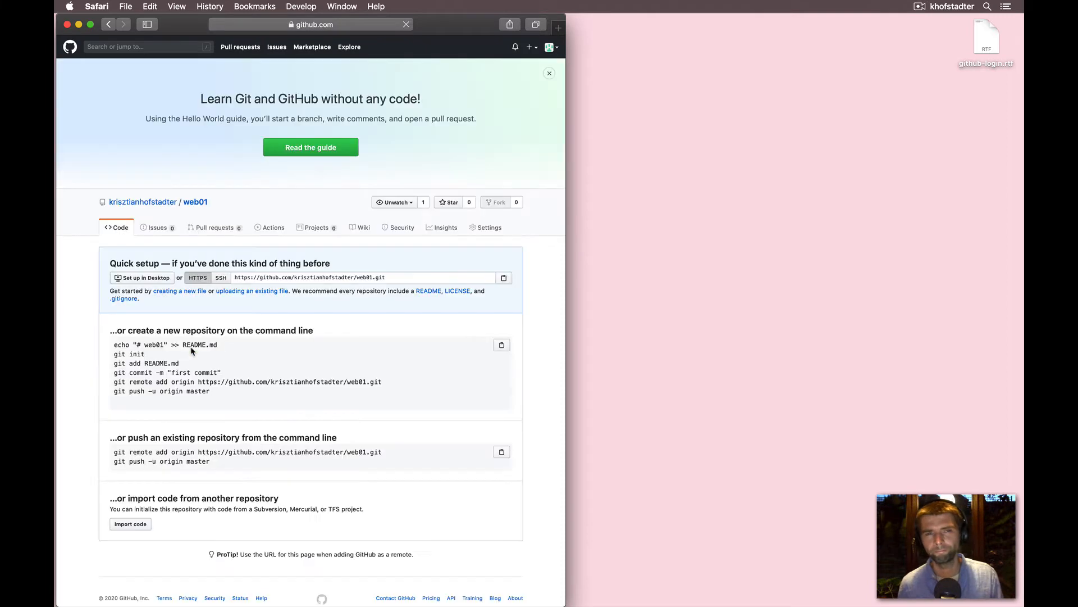
pyautogui.scroll(-1, 248, 236)
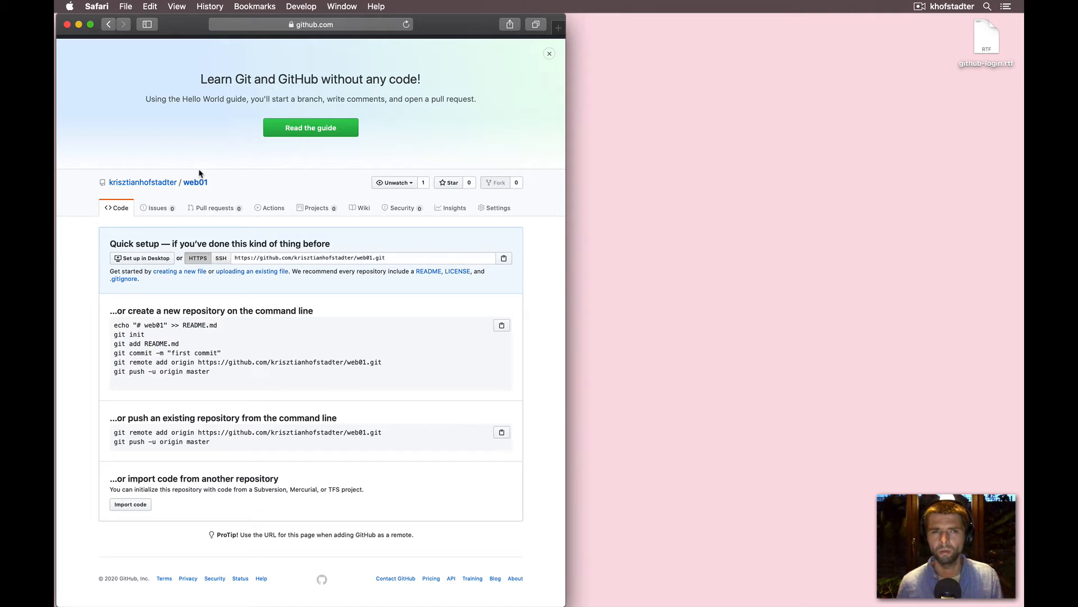
# - View the account profile page and return to the dashboard
pyautogui.moveTo(153, 184)
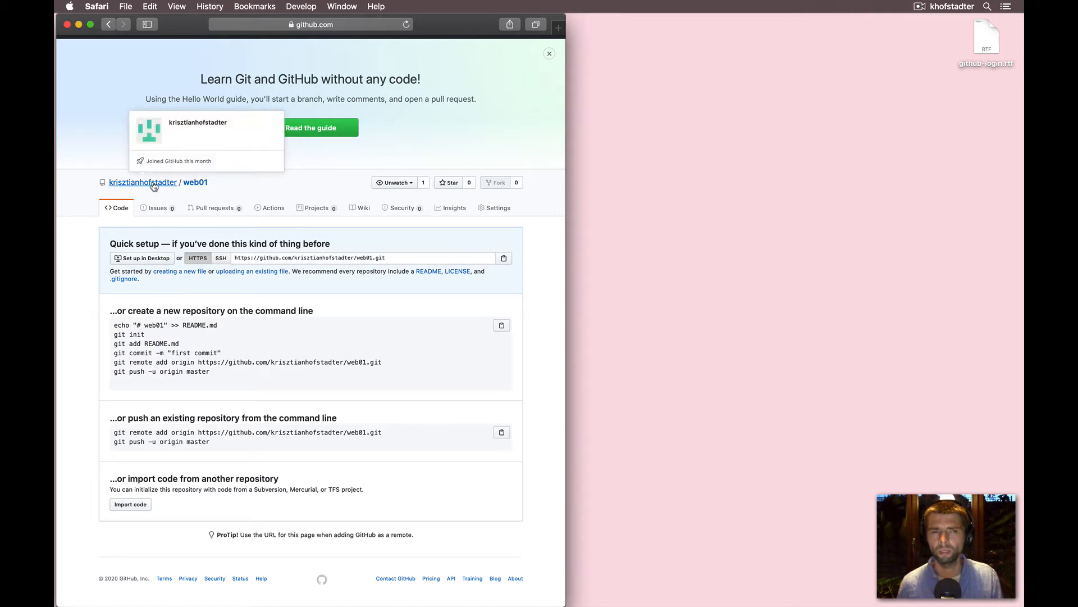
pyautogui.click(153, 184)
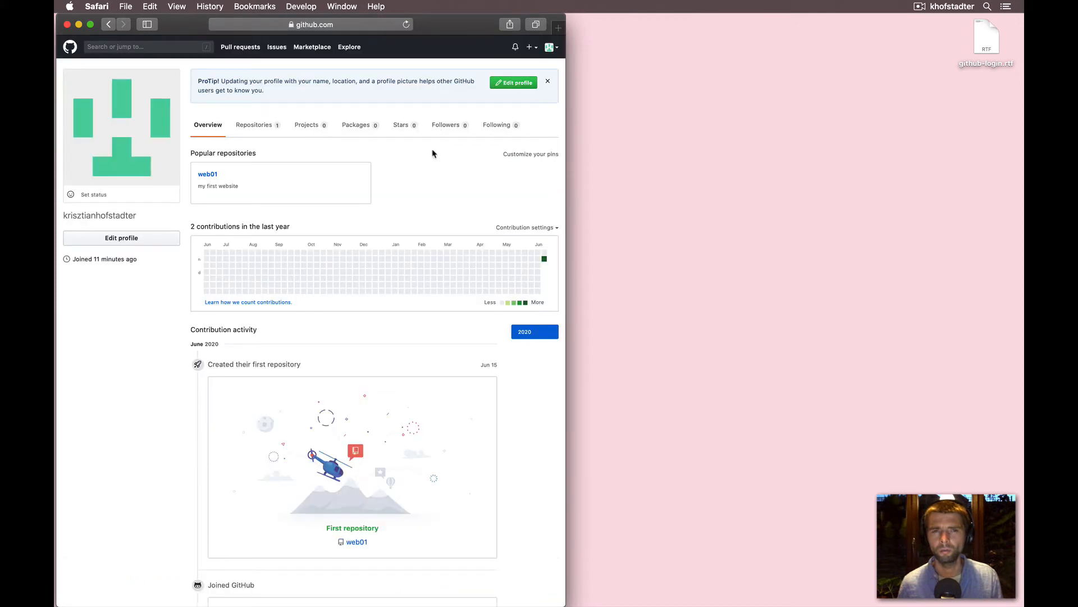
pyautogui.click(69, 52)
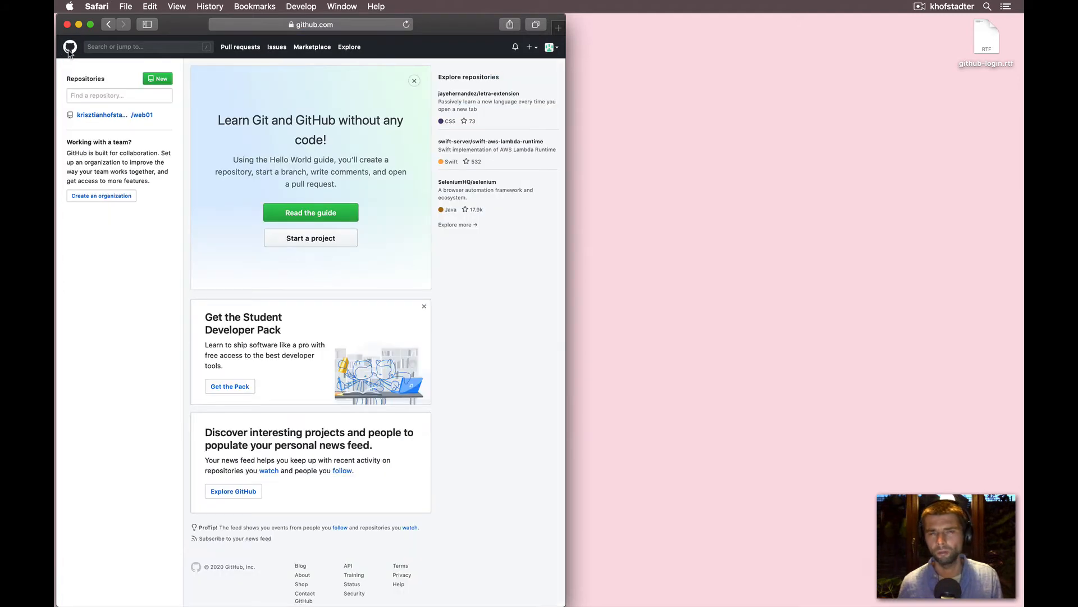
# - Open the web01 repository from the account's list of repositories
pyautogui.click(552, 49)
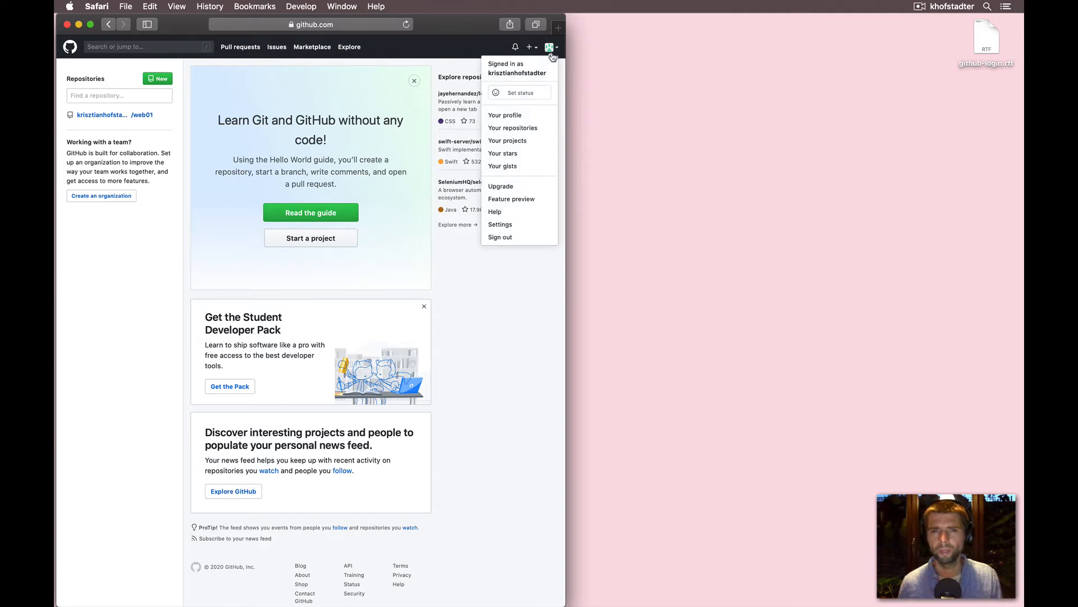
pyautogui.click(504, 302)
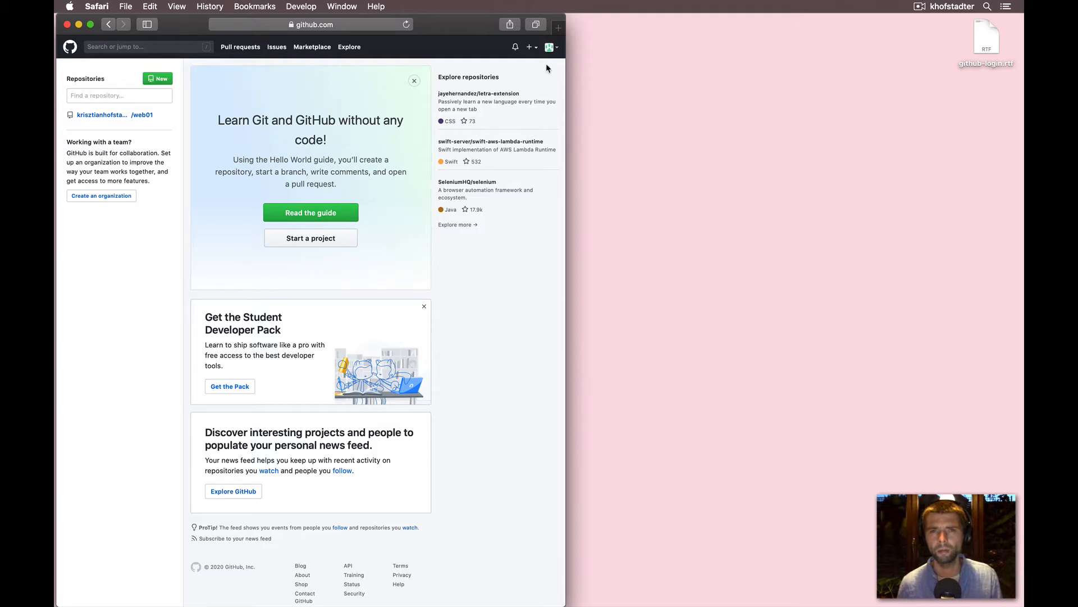
pyautogui.click(555, 50)
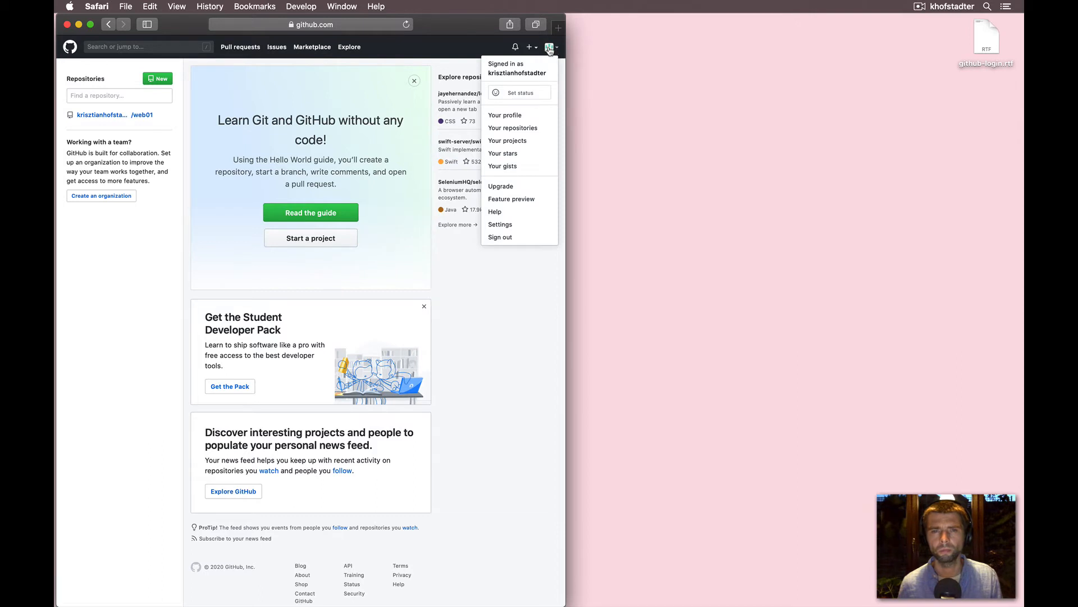
pyautogui.click(504, 129)
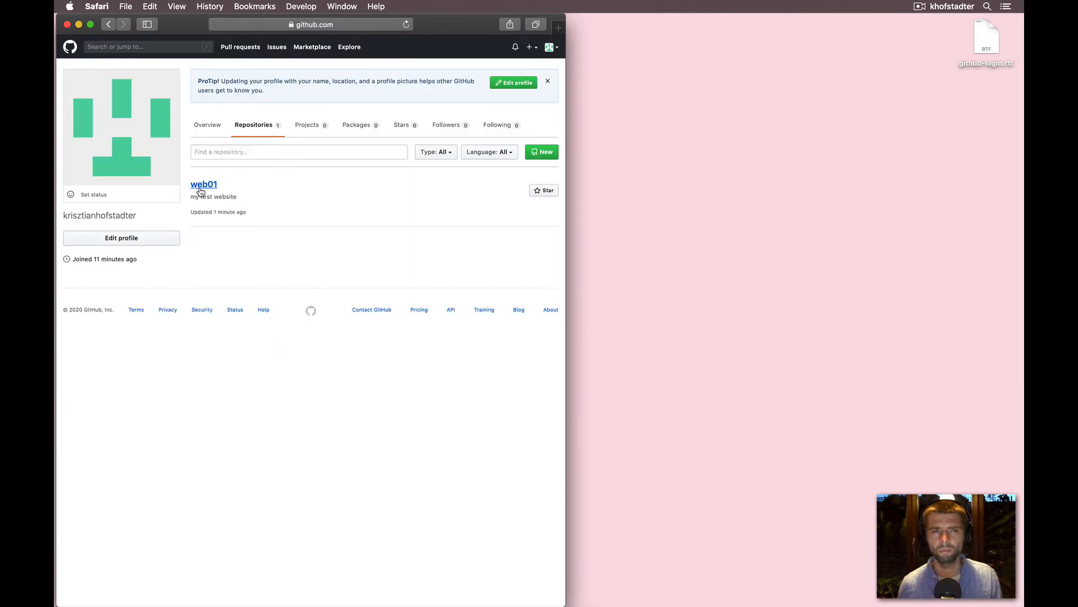
pyautogui.click(201, 190)
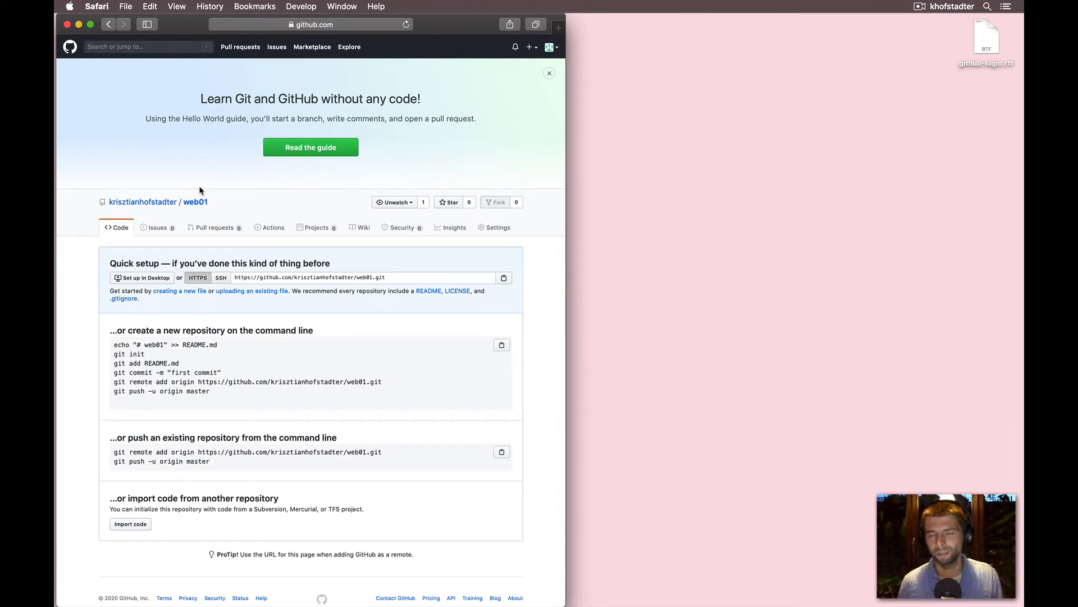
# - Create a new file in the web01 repository named index.html
pyautogui.click(176, 291)
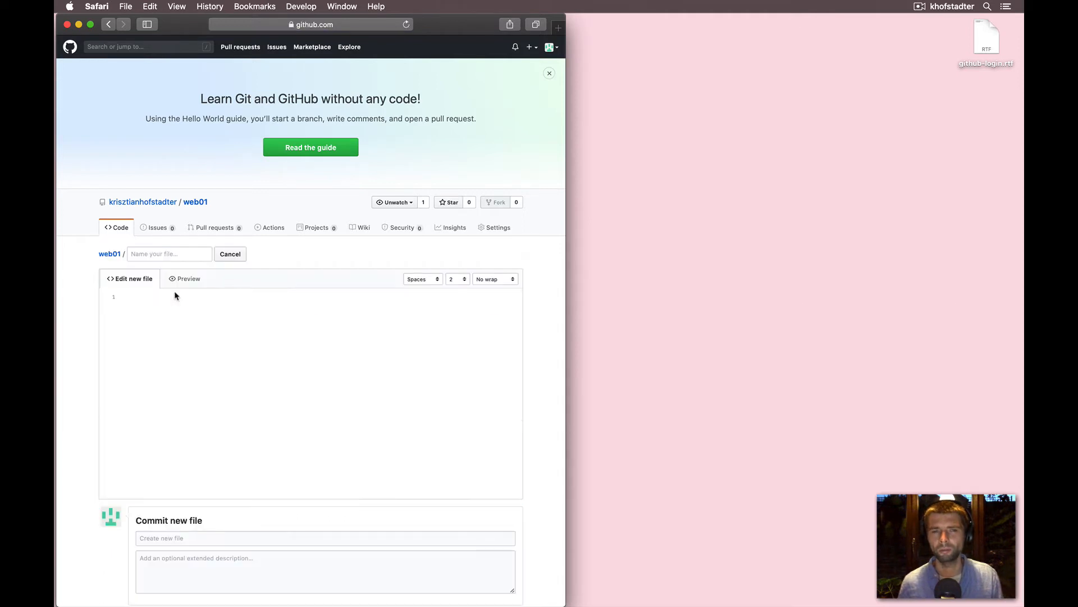
pyautogui.click(172, 254)
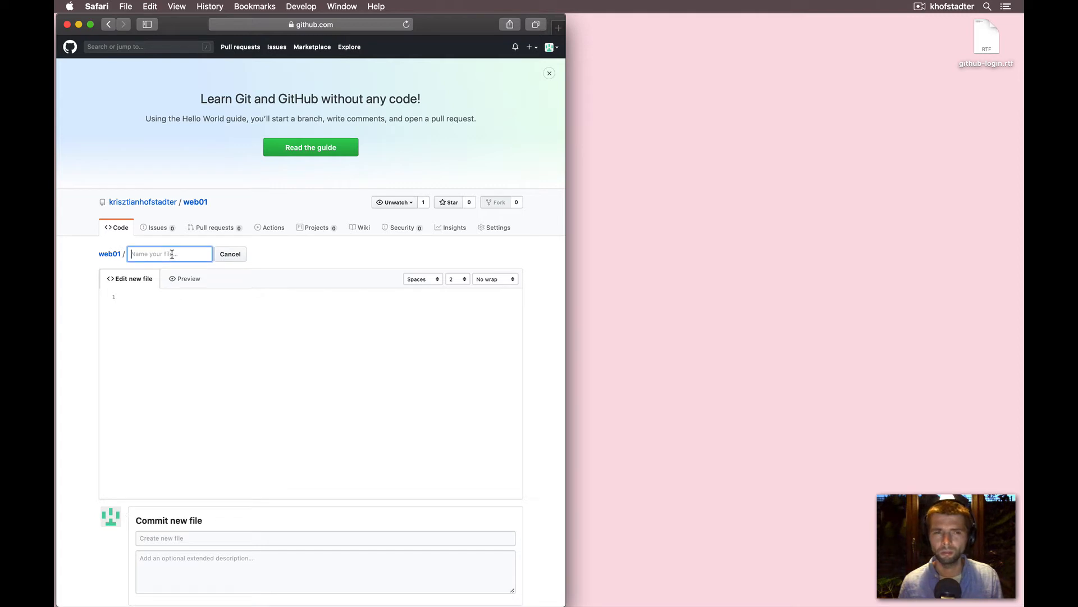
pyautogui.write('index.')
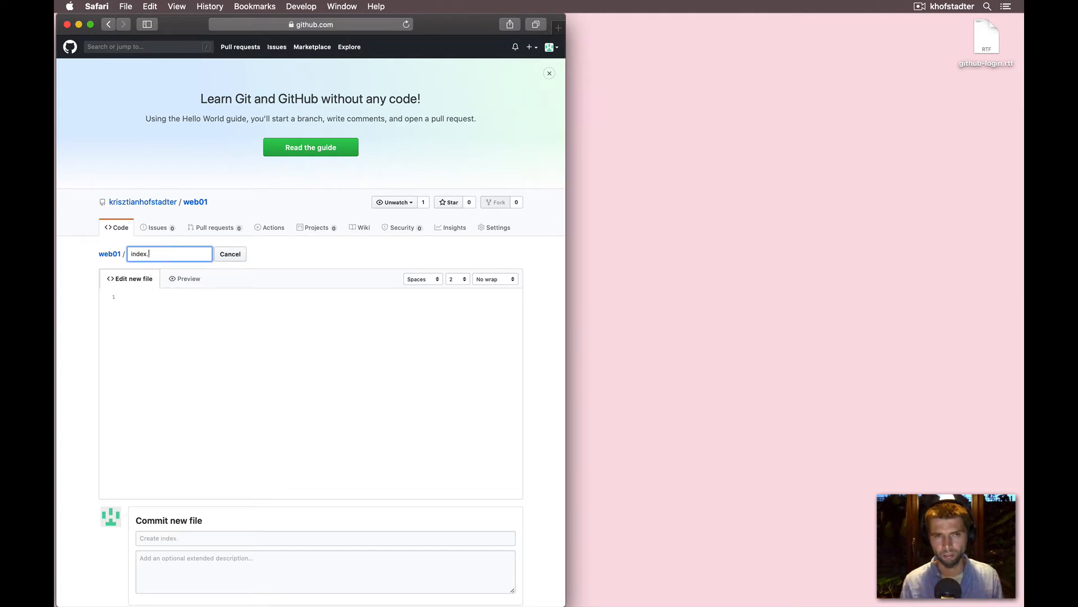
pyautogui.write('html')
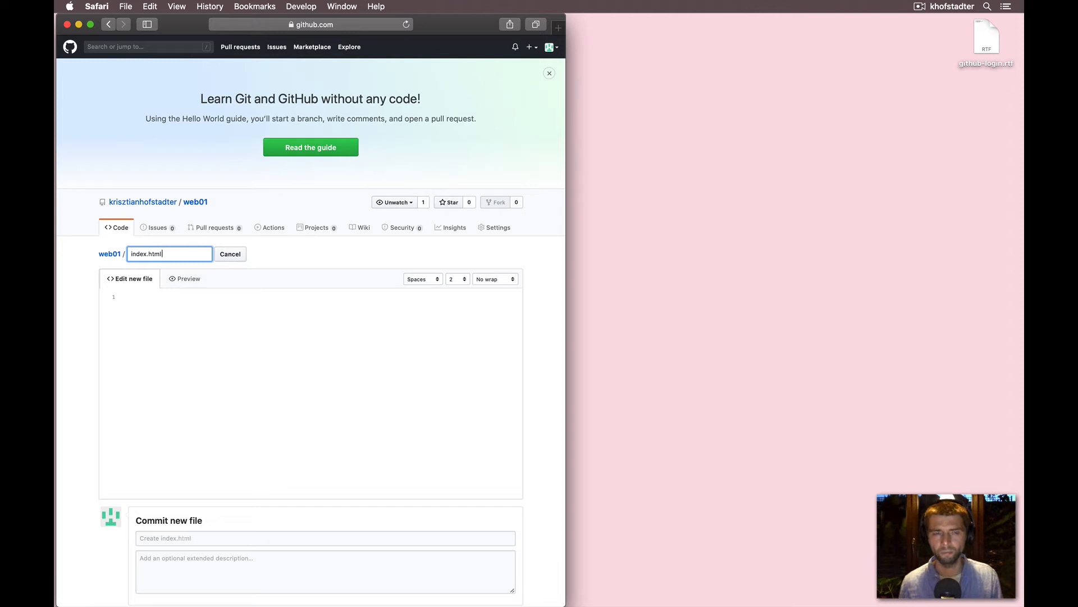
# - Write Hello World! as the content of the new index.html file
pyautogui.click(160, 311)
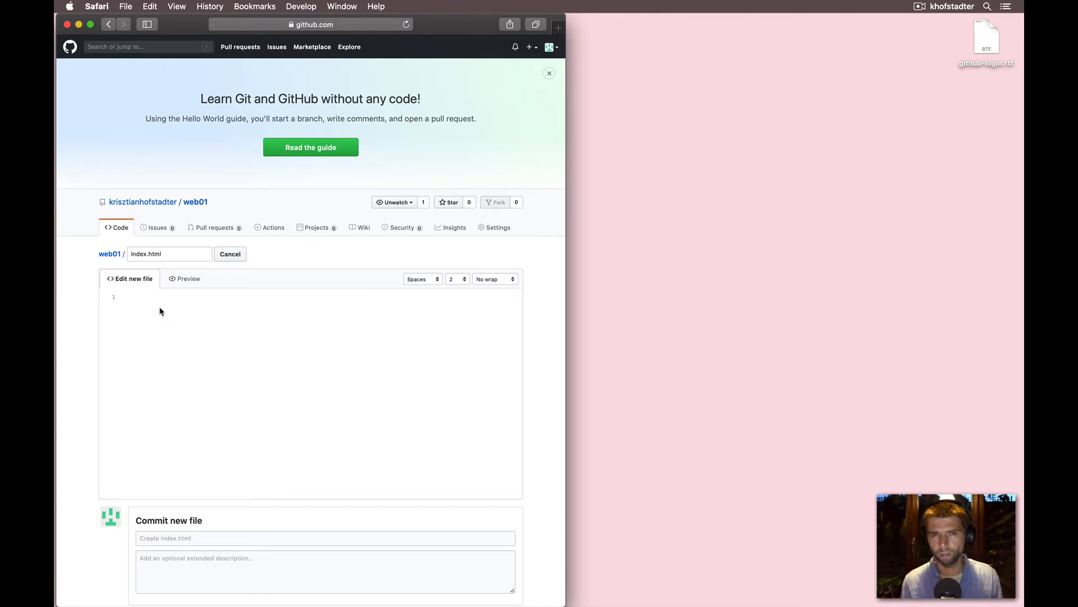
pyautogui.write('Hell')
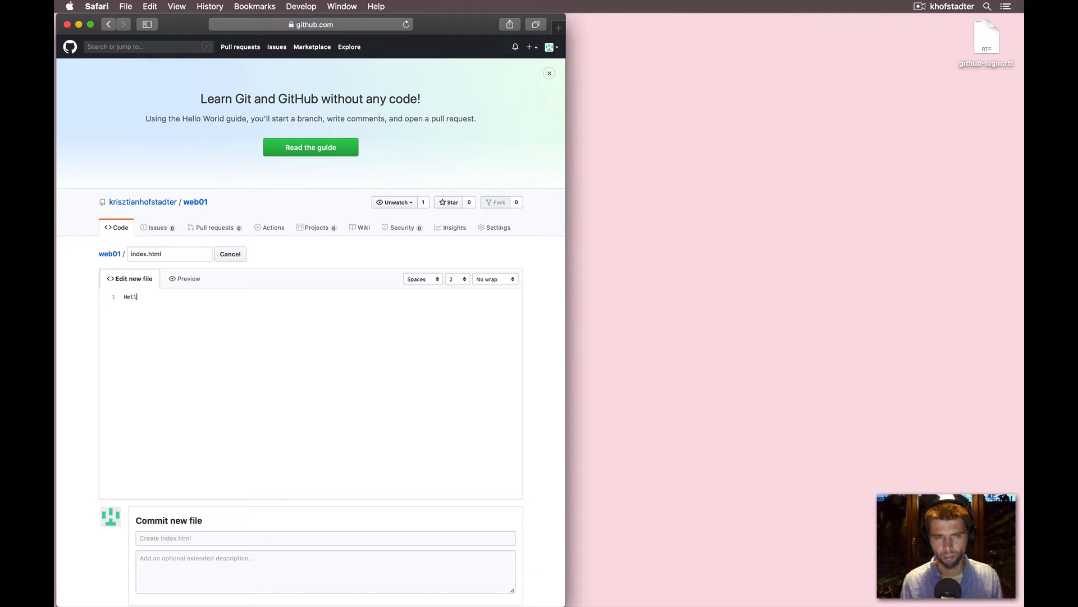
pyautogui.write('o ')
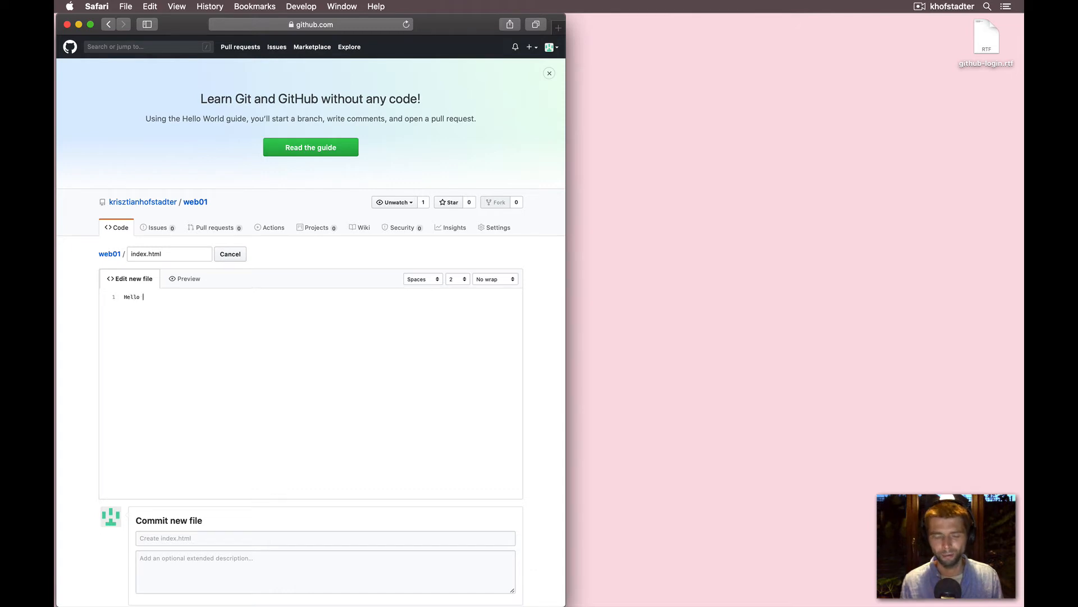
pyautogui.write('World')
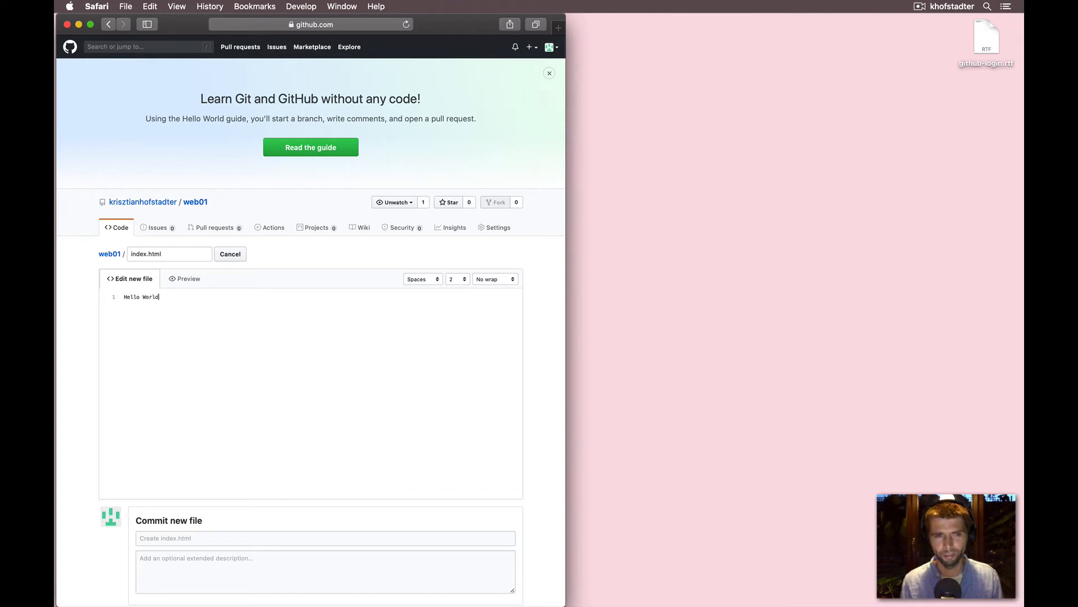
pyautogui.write('!')
# - Preview the file content and switch back to editing it
pyautogui.scroll(-3, 152, 281)
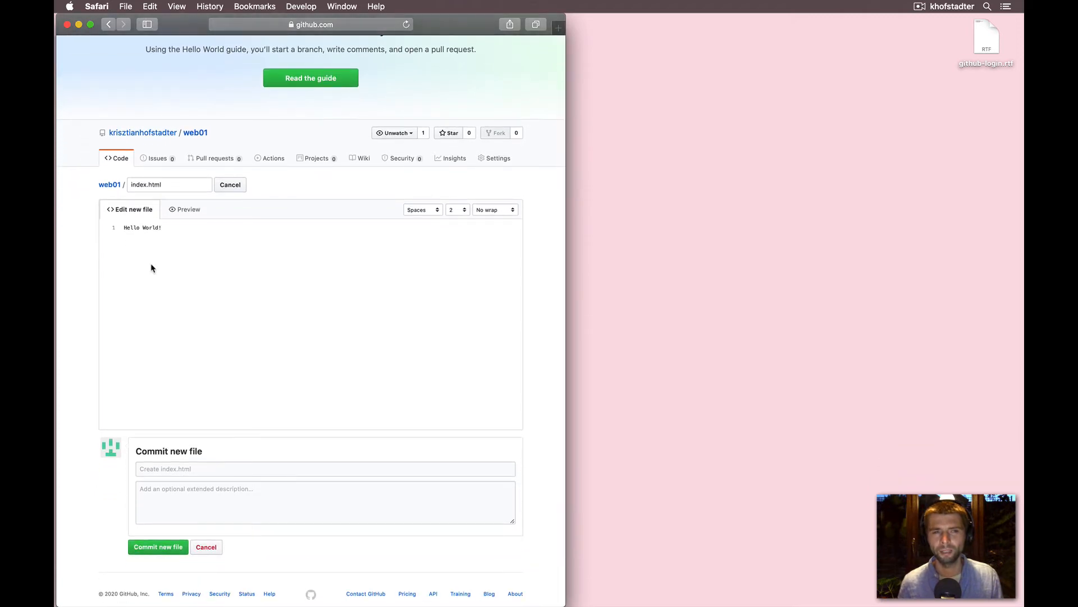
pyautogui.click(192, 209)
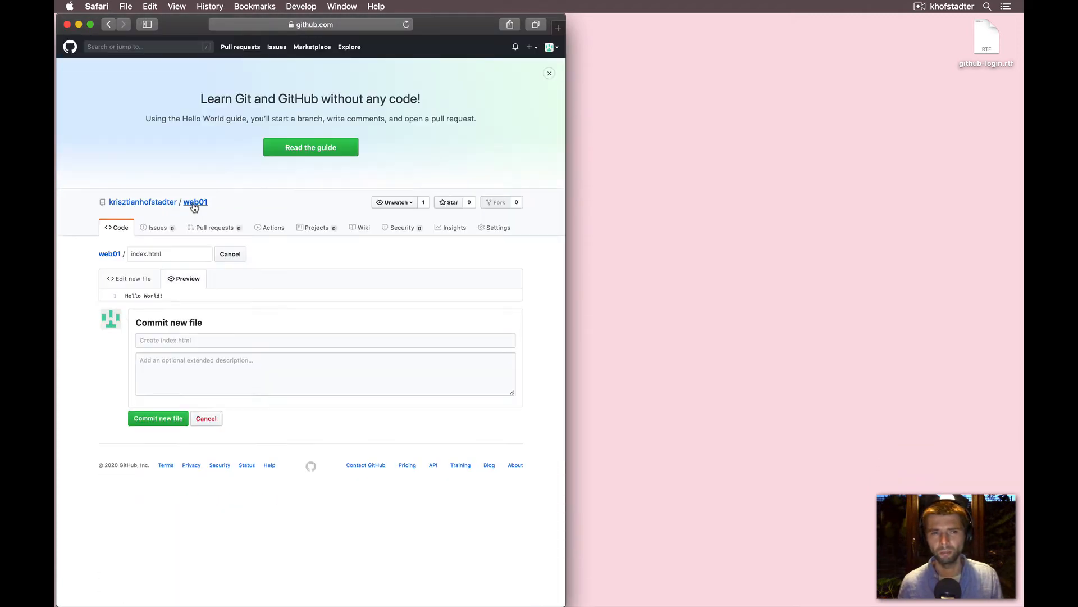
pyautogui.click(130, 281)
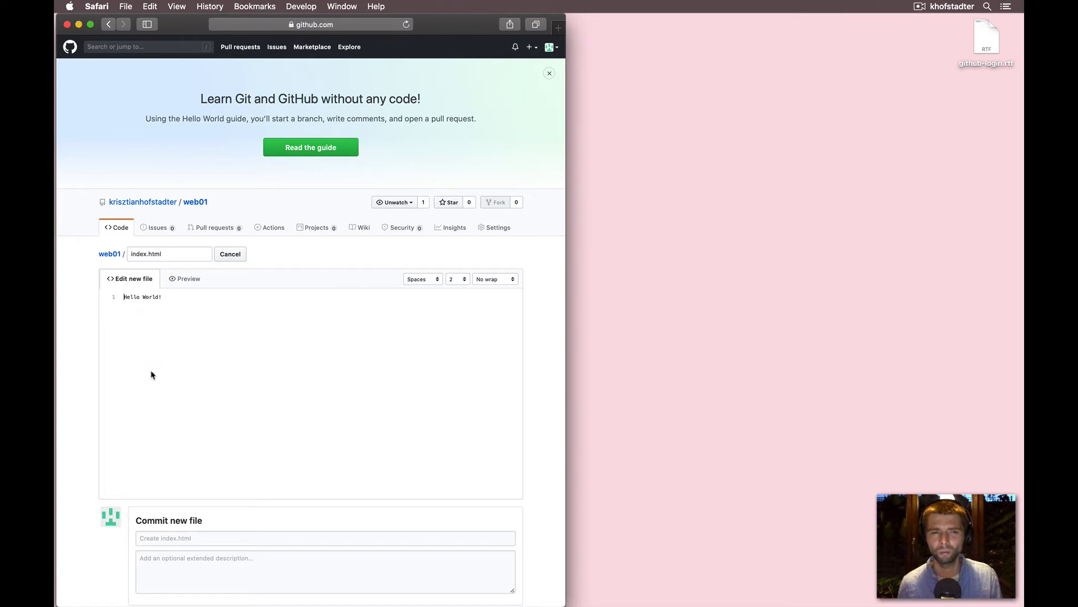
# - Commit the new index.html file with the default commit message
pyautogui.scroll(-3, 150, 371)
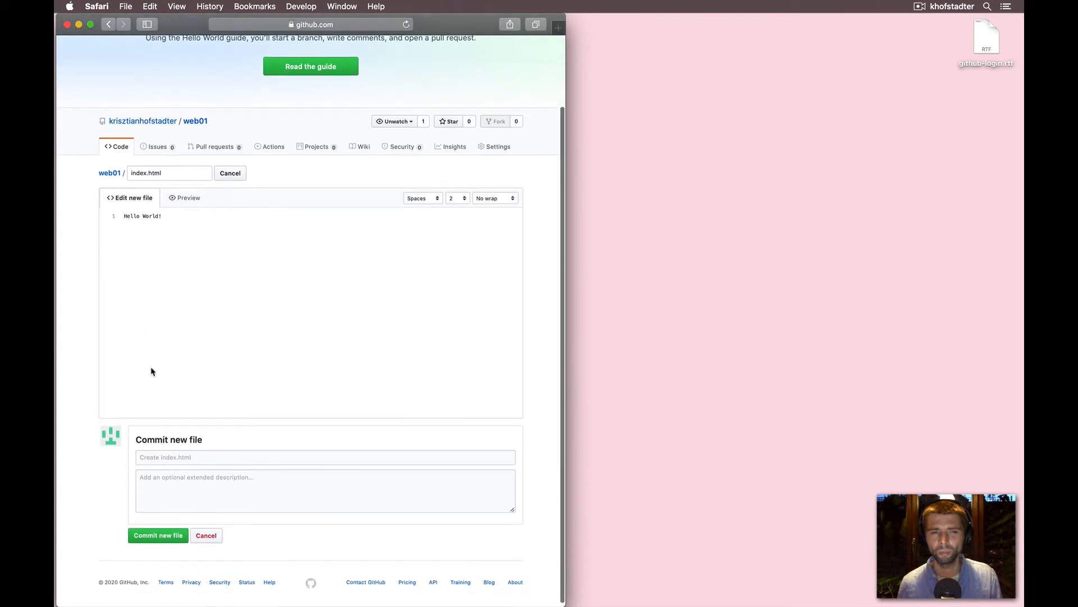
pyautogui.doubleClick(151, 436)
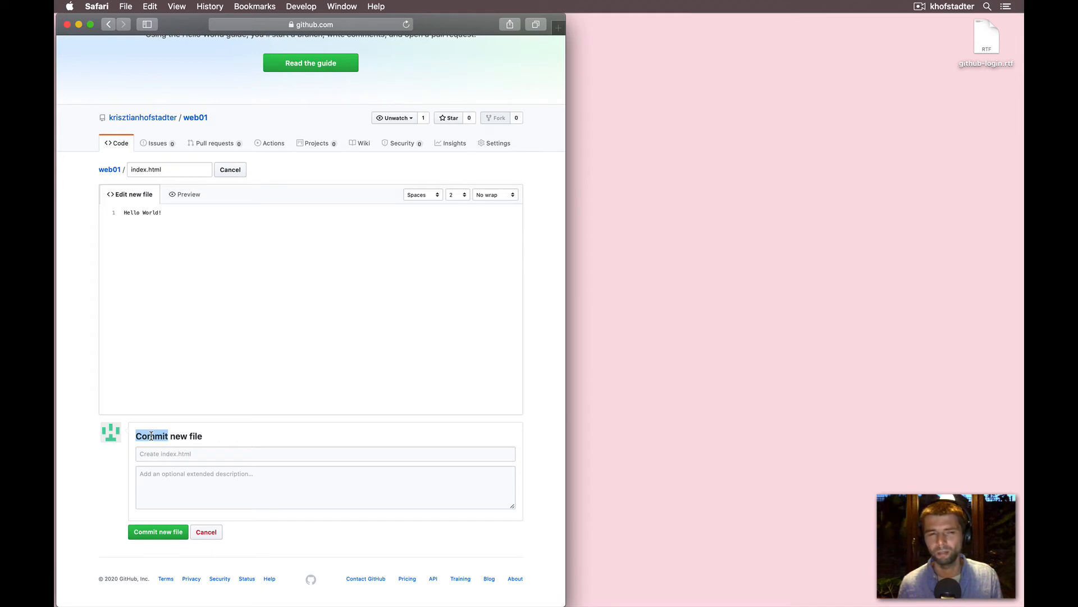
pyautogui.click(152, 455)
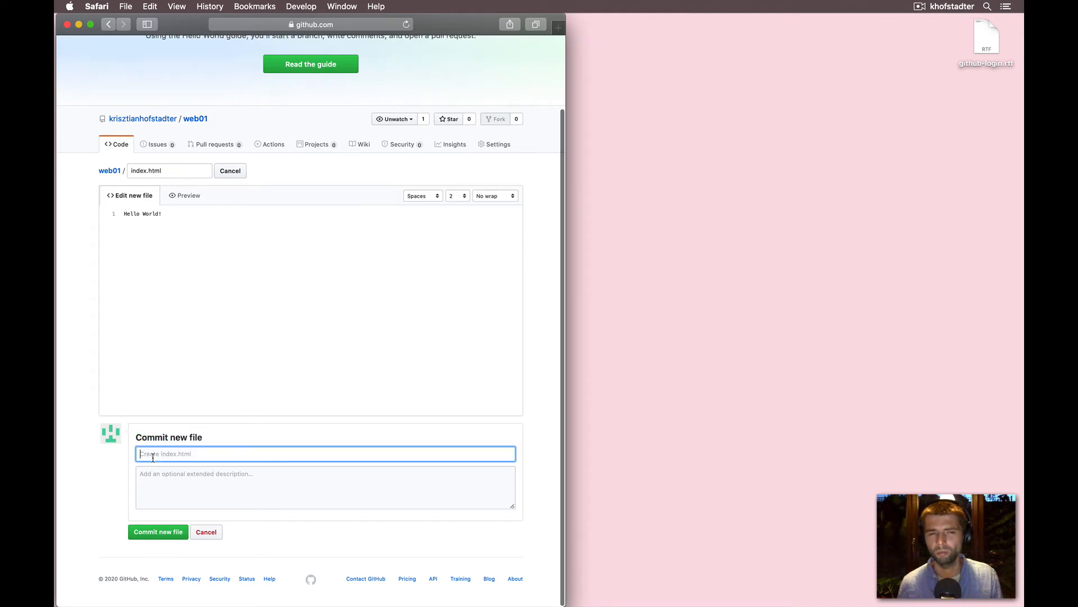
pyautogui.click(152, 487)
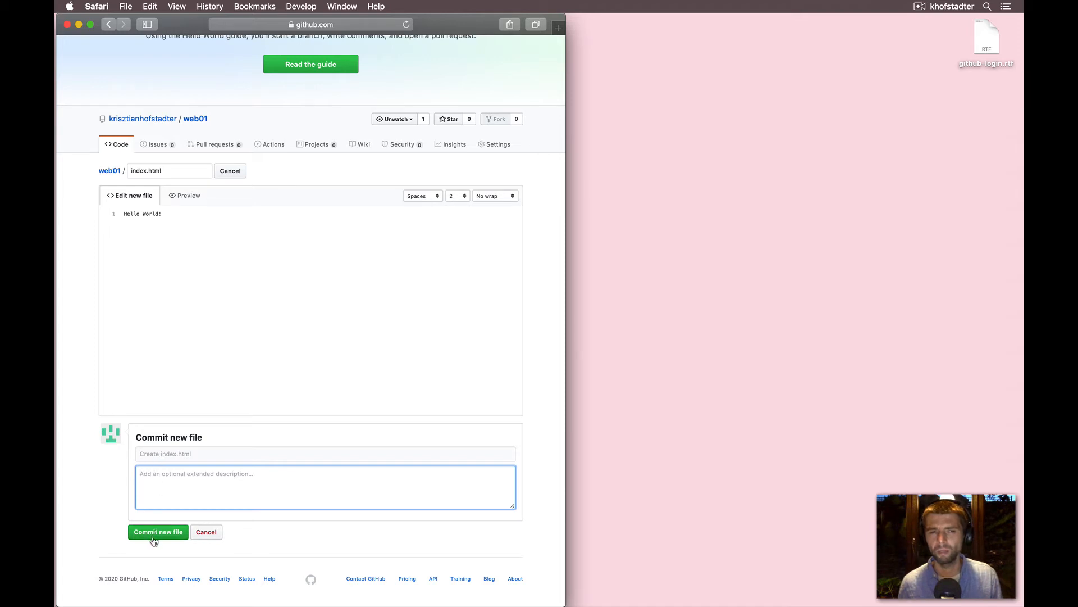
pyautogui.click(158, 453)
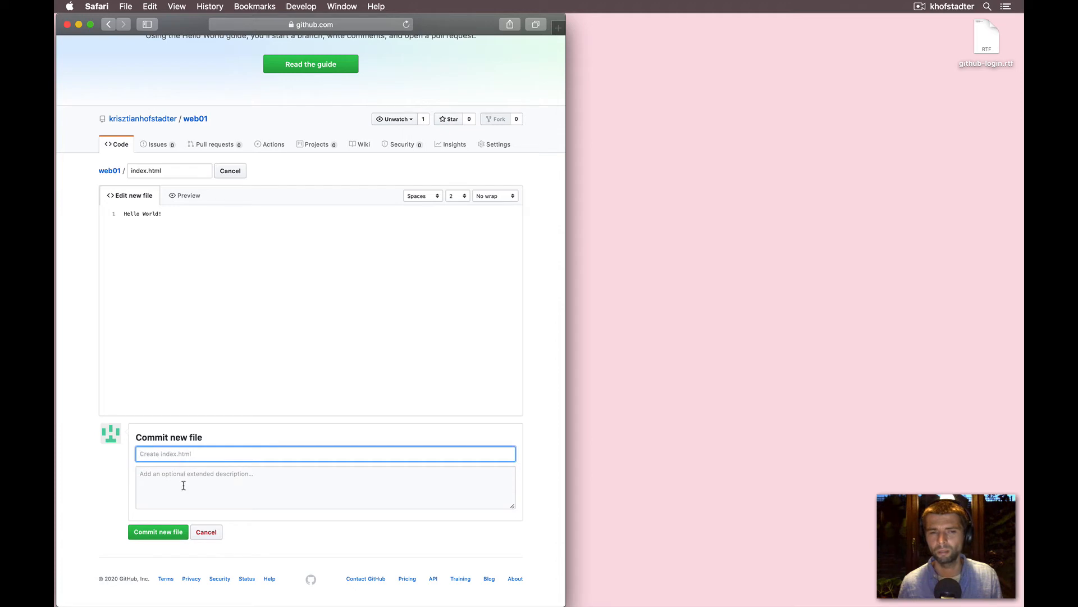
pyautogui.click(161, 532)
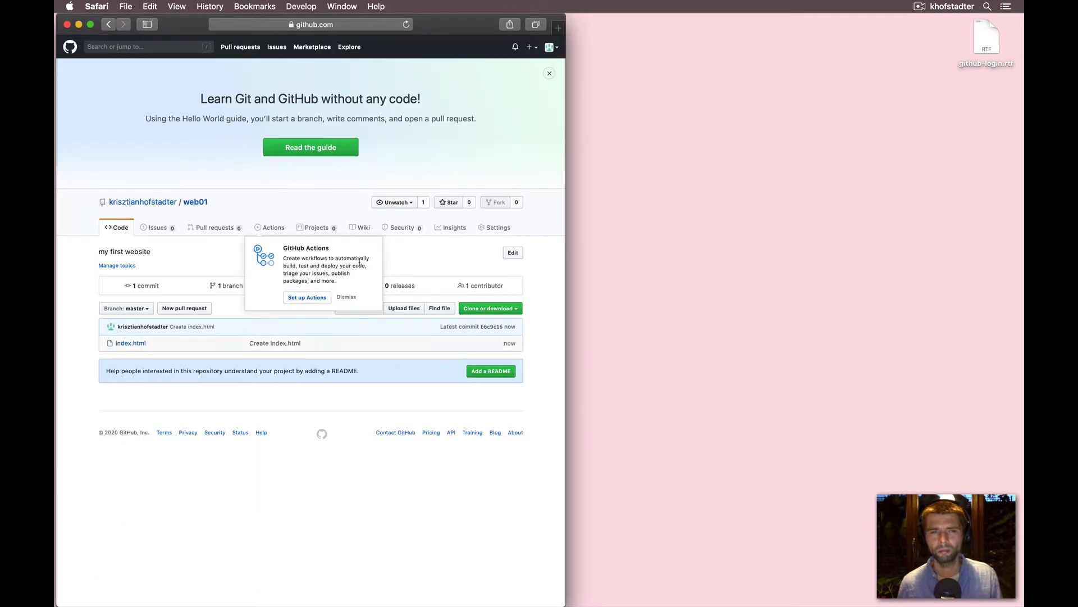
# - Dismiss the GitHub Actions notice, add a second line 2nd line here. to index.html, and commit the change
pyautogui.click(349, 298)
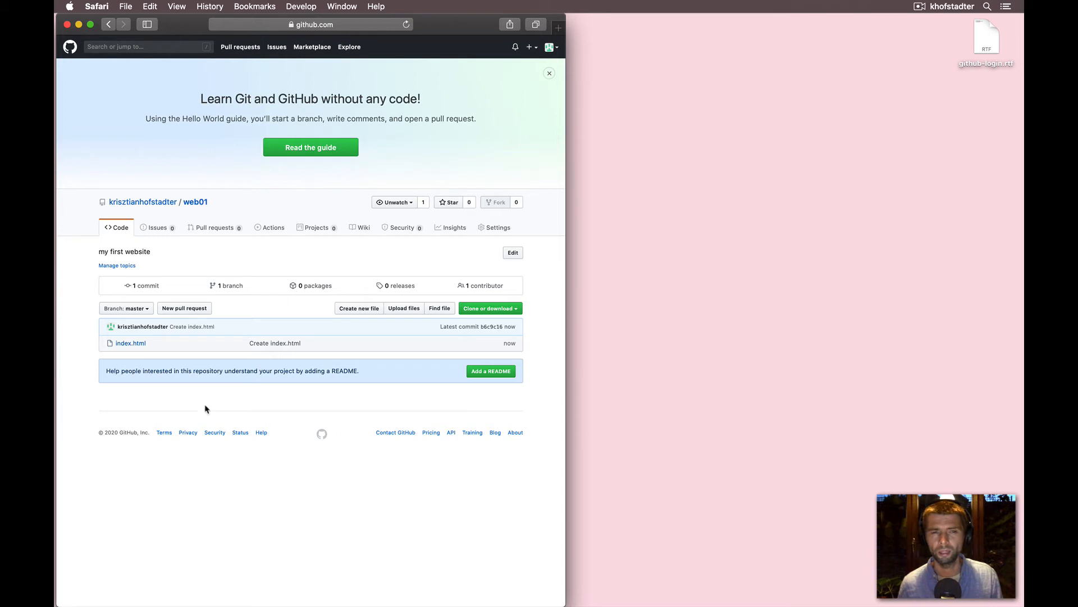
pyautogui.click(135, 345)
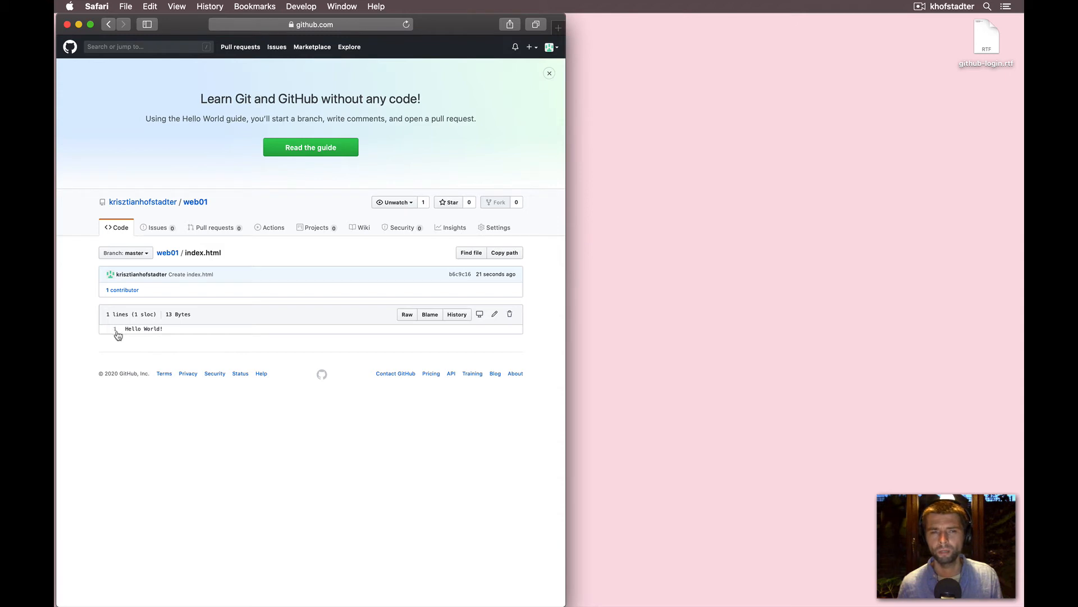
pyautogui.click(496, 315)
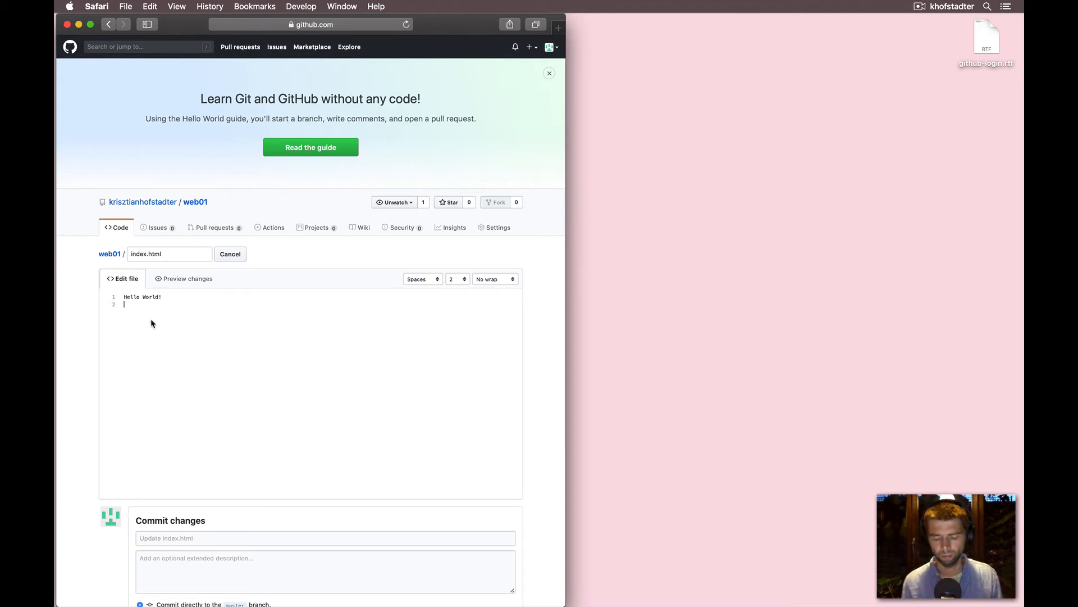
pyautogui.write('@nd line')
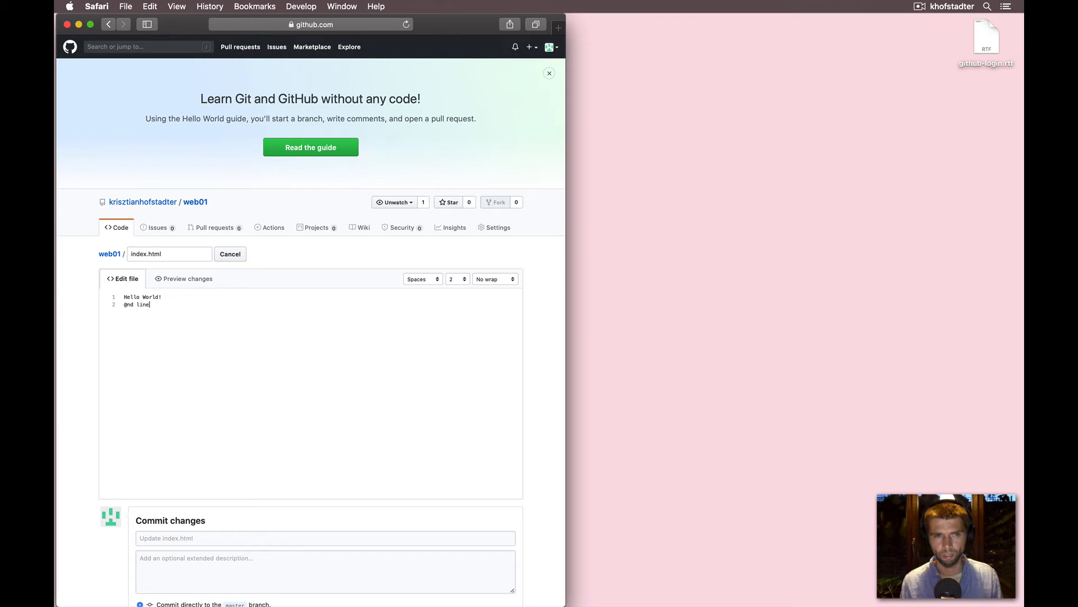
pyautogui.press('Delete')
pyautogui.write('2')
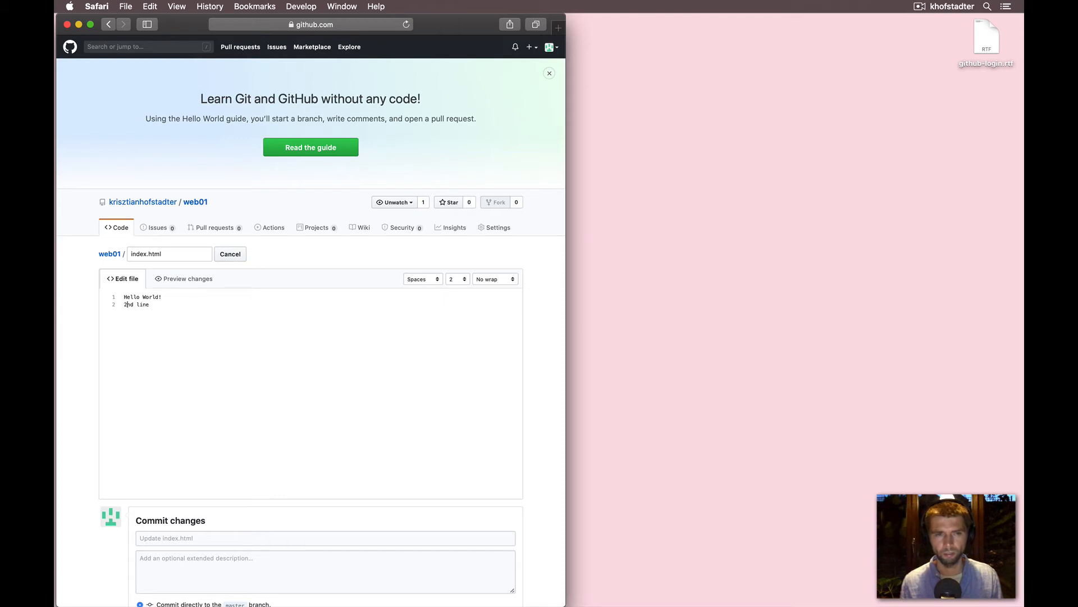
pyautogui.write(' here')
pyautogui.press('BackSpace')
pyautogui.press('BackSpace')
pyautogui.press('BackSpace')
pyautogui.press('BackSpace')
pyautogui.press('BackSpace')
pyautogui.write('here.')
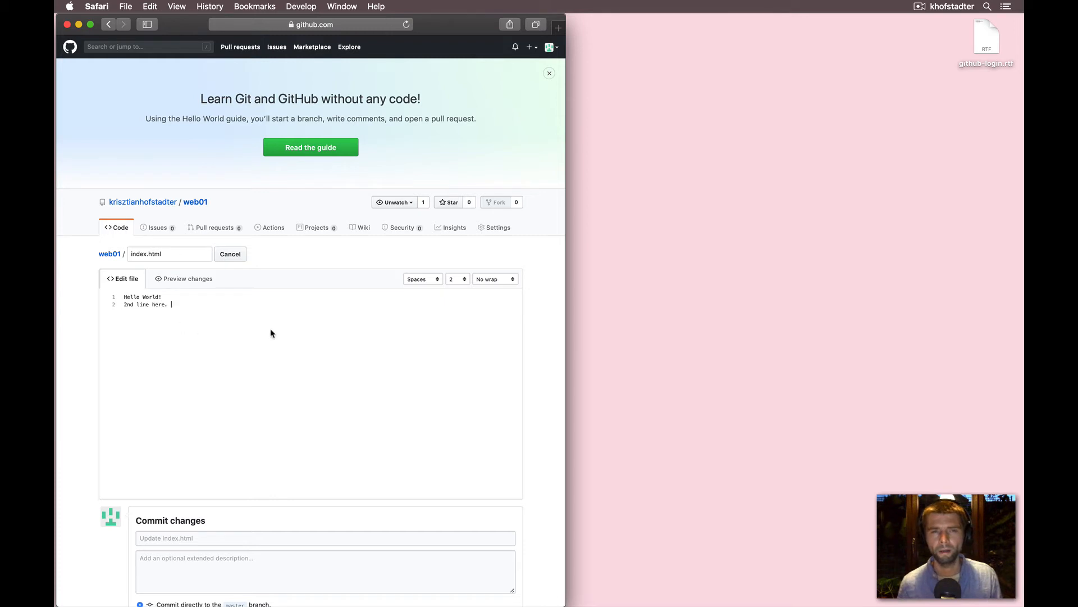
pyautogui.scroll(-4, 272, 332)
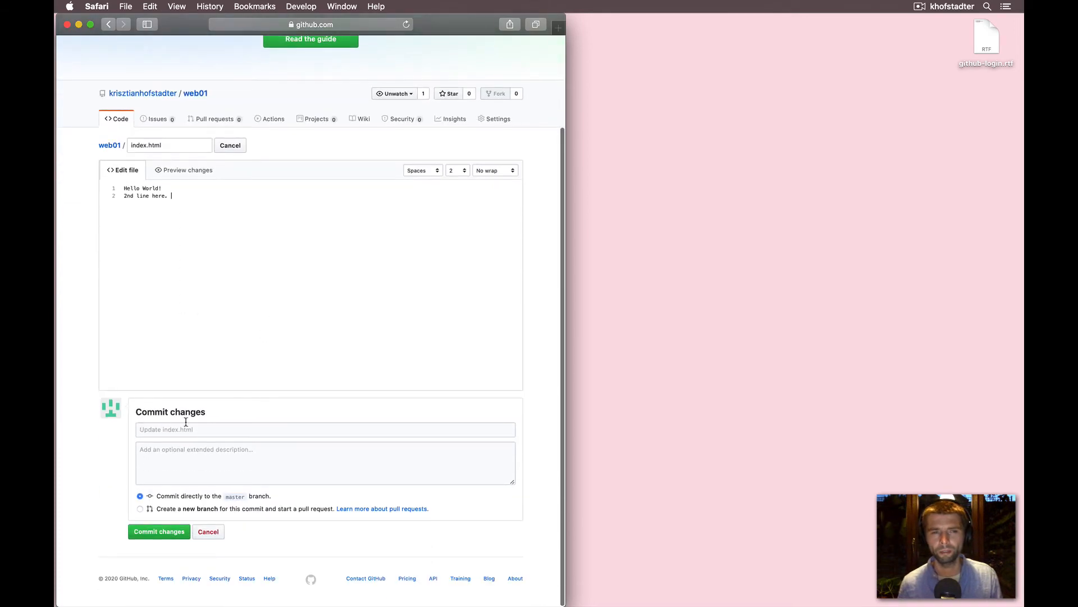
pyautogui.click(158, 531)
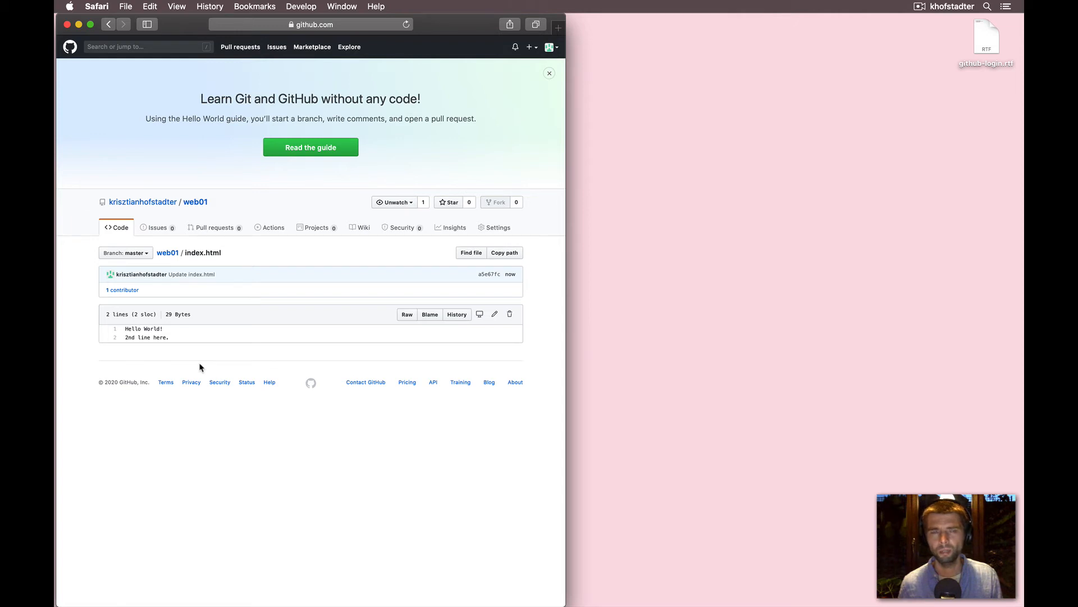
# - Visit the account's starred repositories page and the account settings page
pyautogui.click(186, 203)
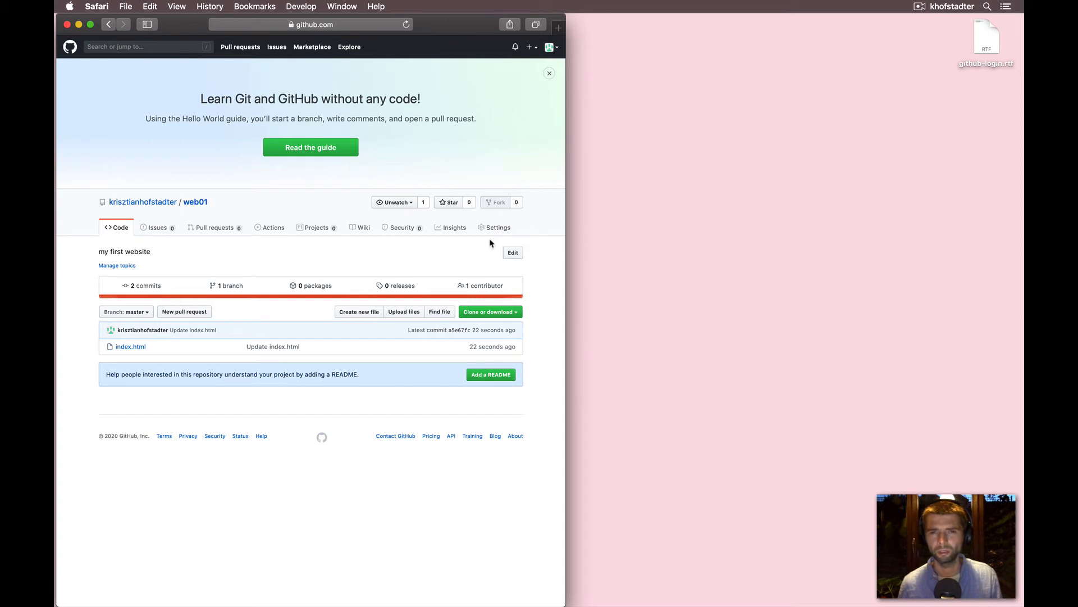
pyautogui.click(551, 48)
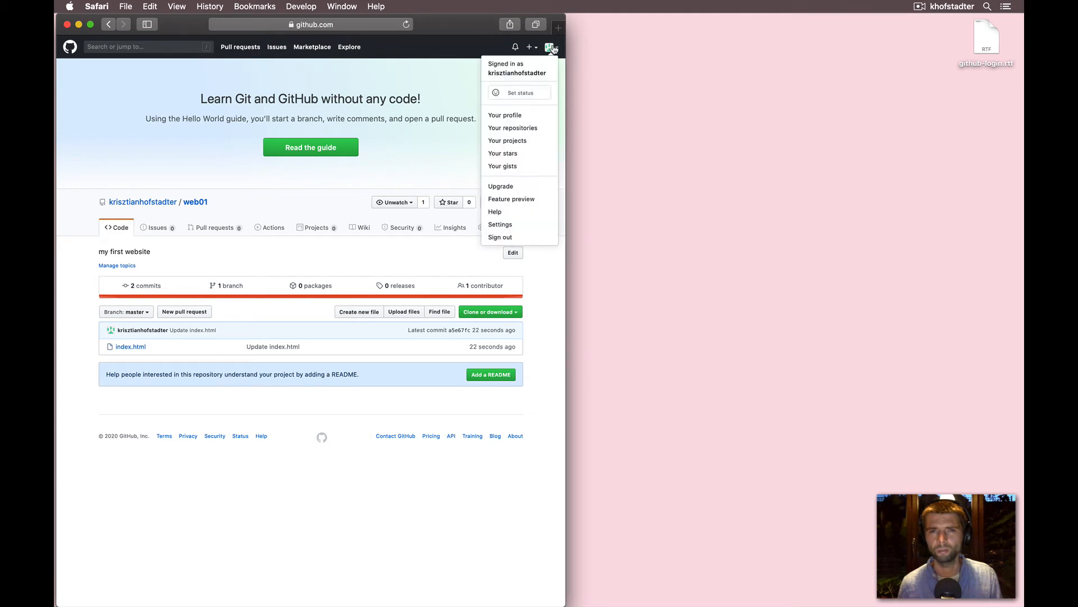
pyautogui.click(525, 154)
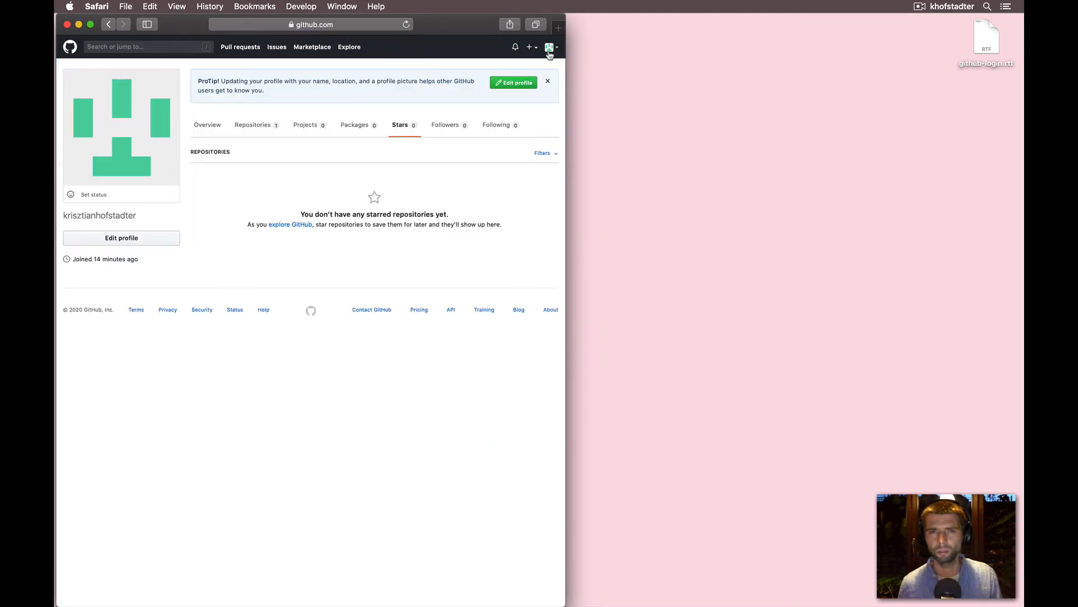
pyautogui.click(550, 52)
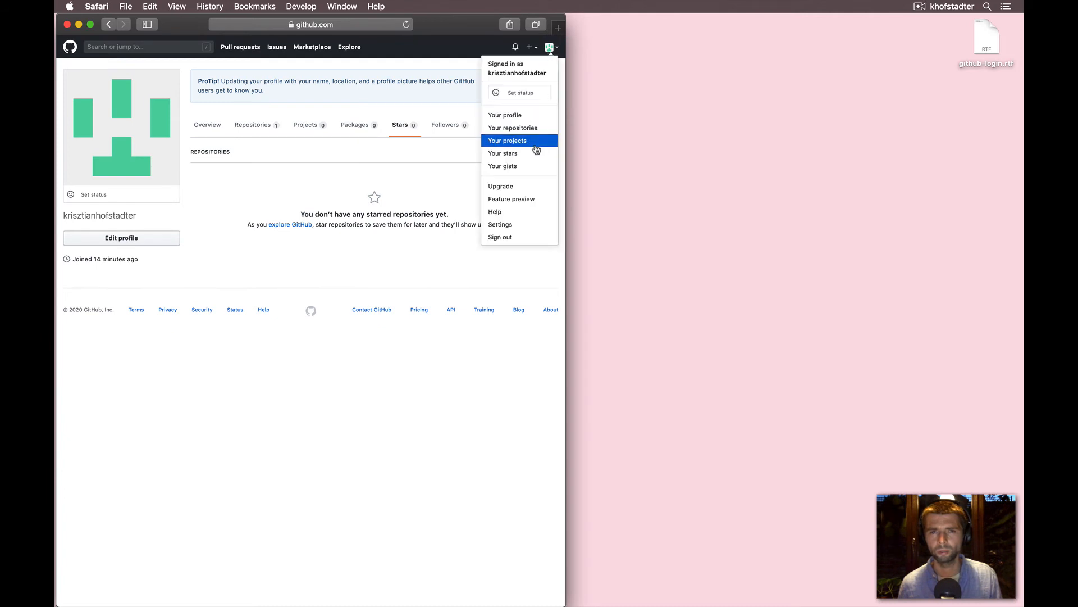
pyautogui.click(505, 225)
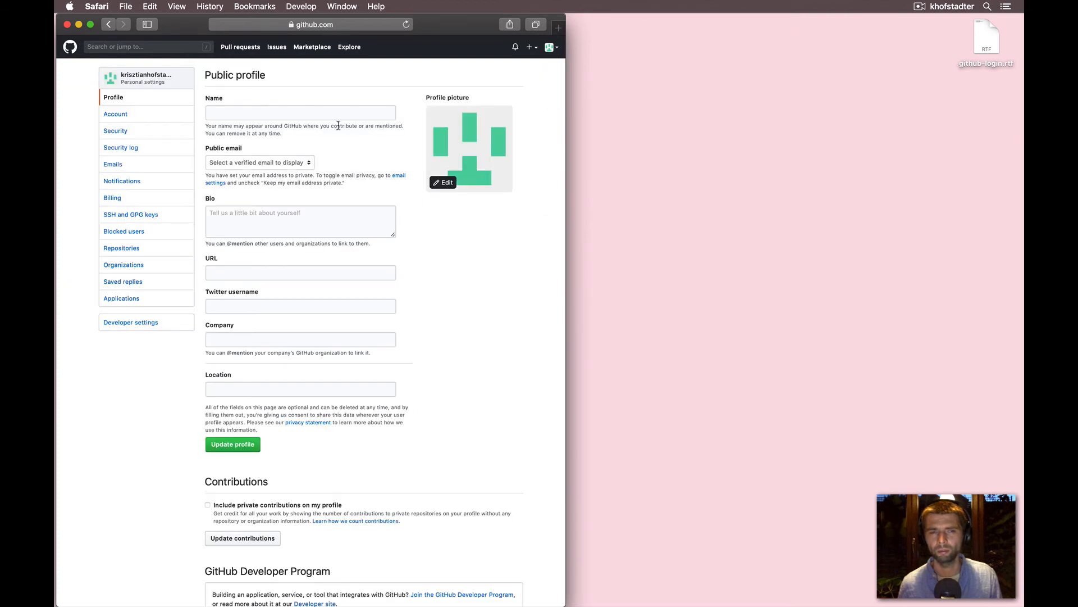
# - Return to the web01 repository through the account's repositories list
pyautogui.click(109, 28)
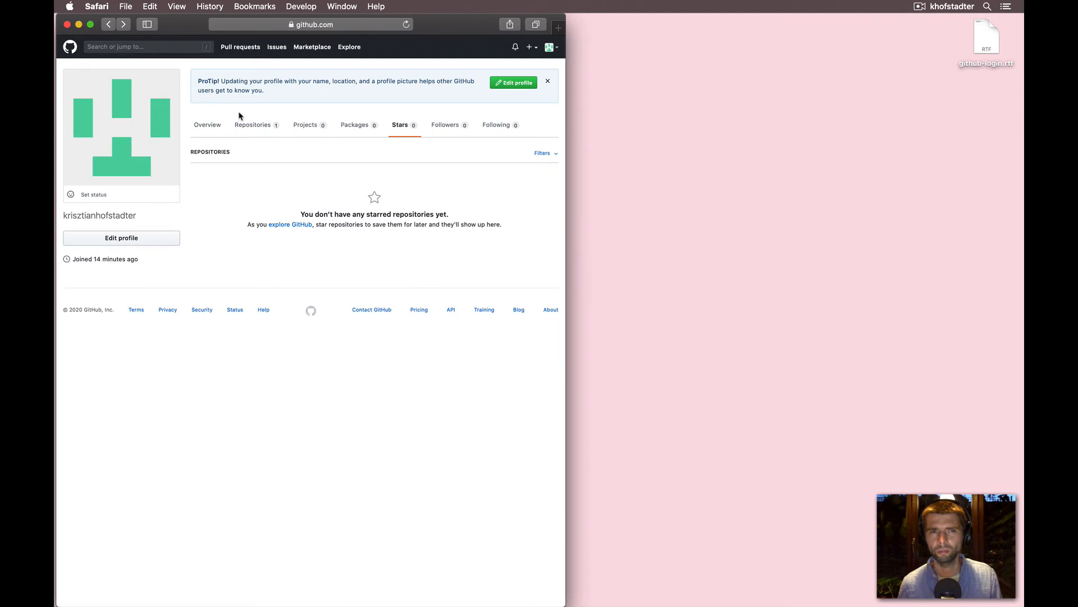
pyautogui.click(251, 126)
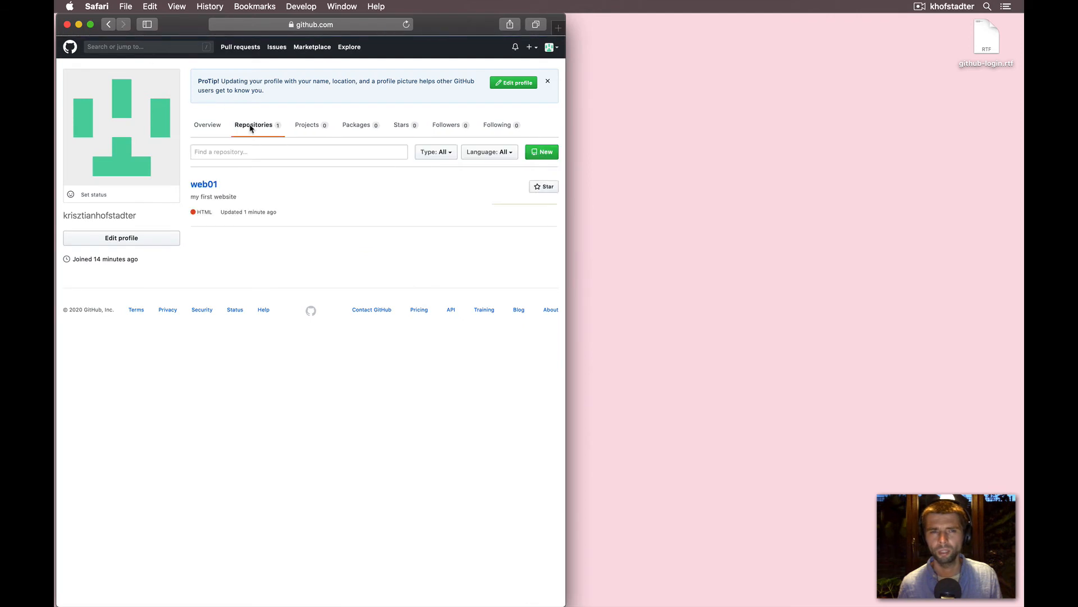
pyautogui.click(207, 185)
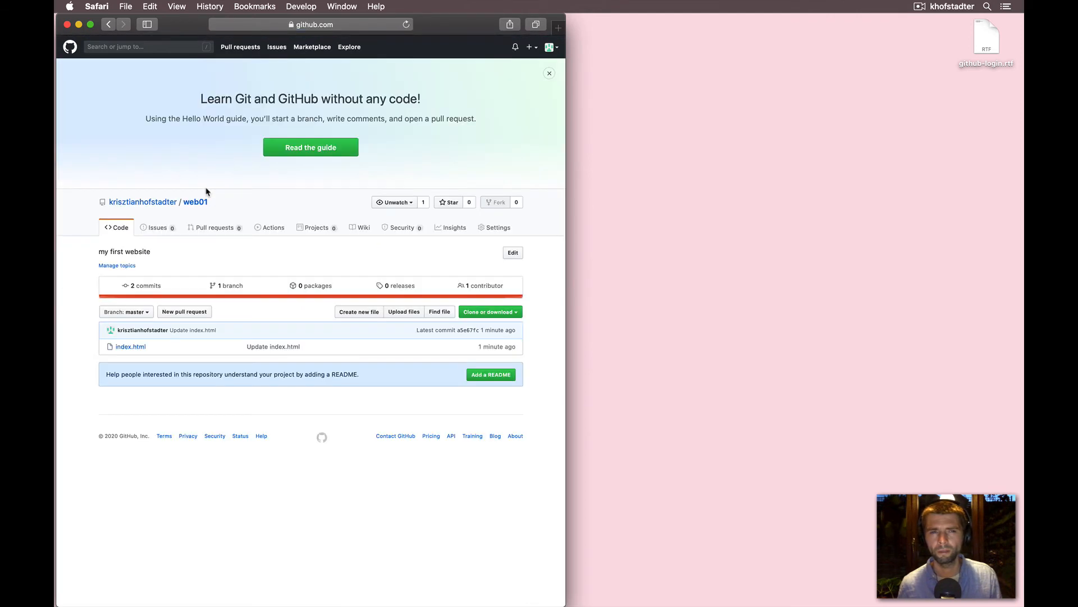
# - Open the repository settings and set the GitHub Pages source to the master branch
pyautogui.click(497, 230)
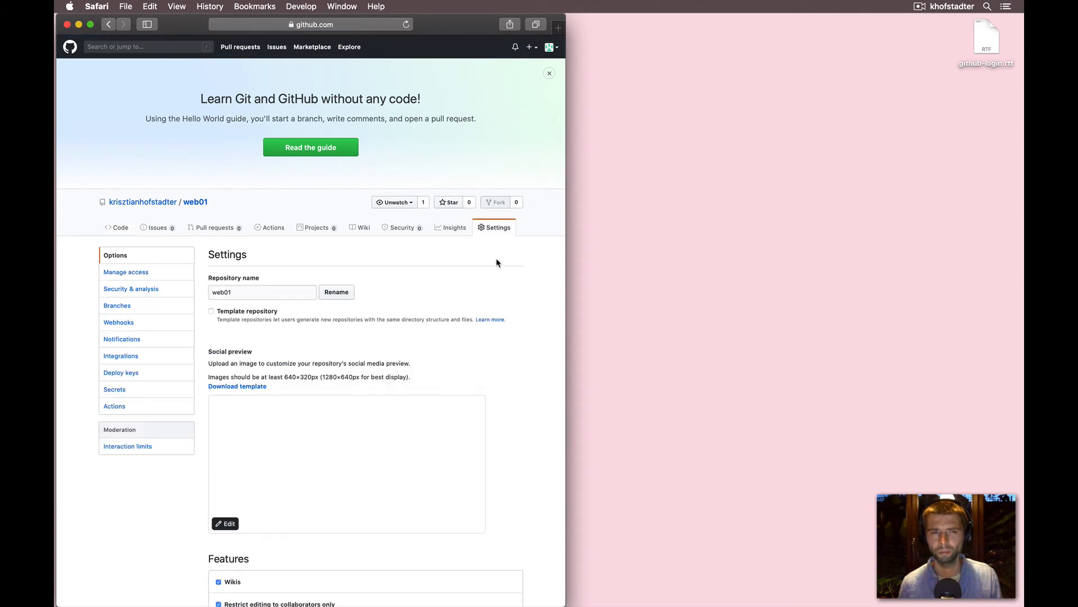
pyautogui.scroll(-3, 528, 306)
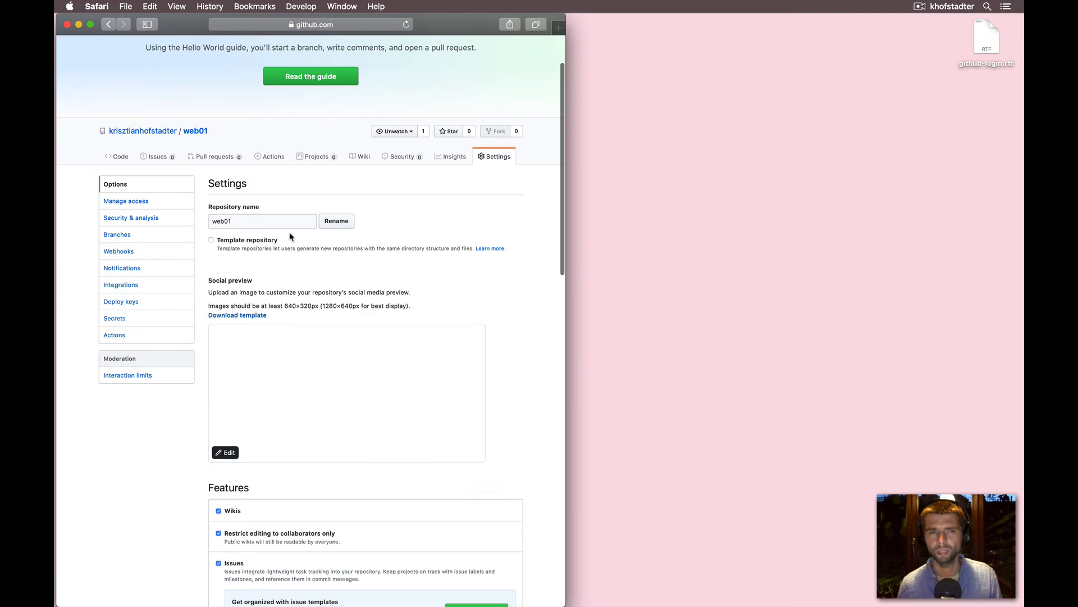
pyautogui.scroll(-4, 292, 246)
pyautogui.scroll(-10, 291, 245)
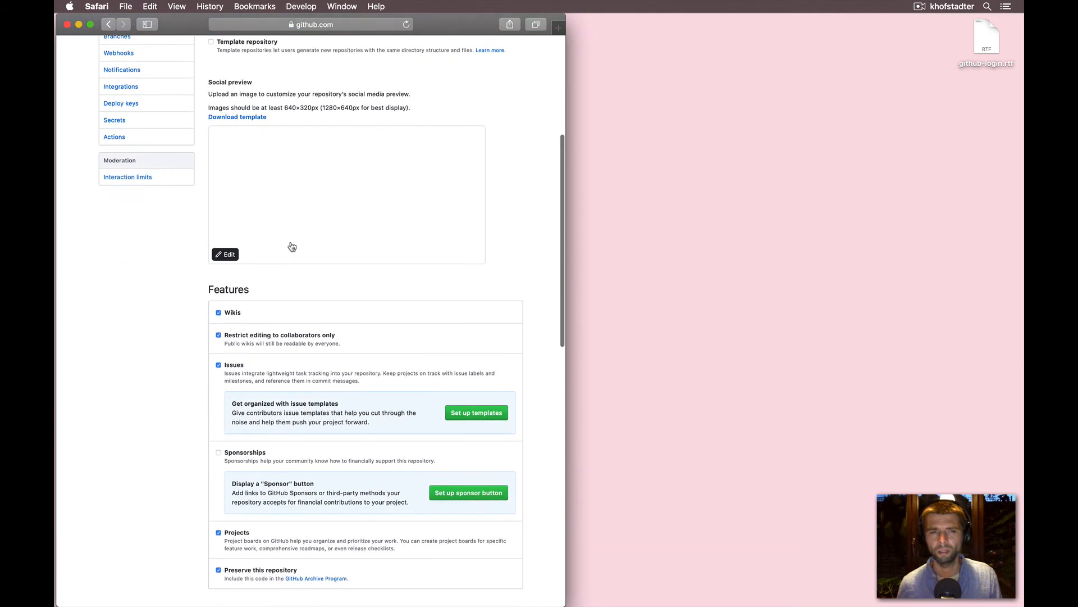
pyautogui.scroll(-12, 290, 241)
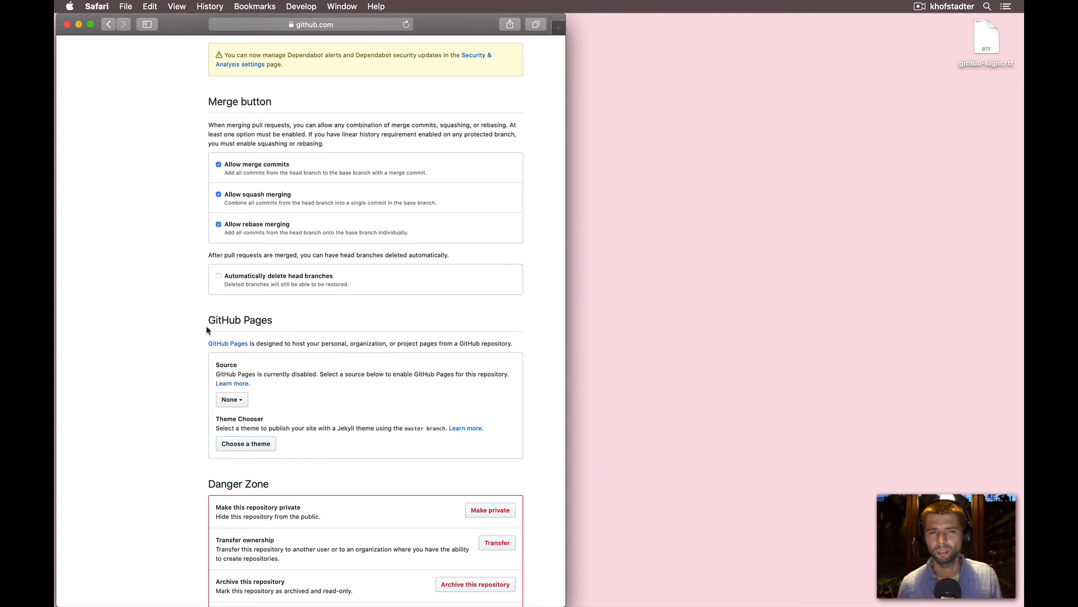
pyautogui.moveTo(208, 321); pyautogui.dragTo(282, 320)
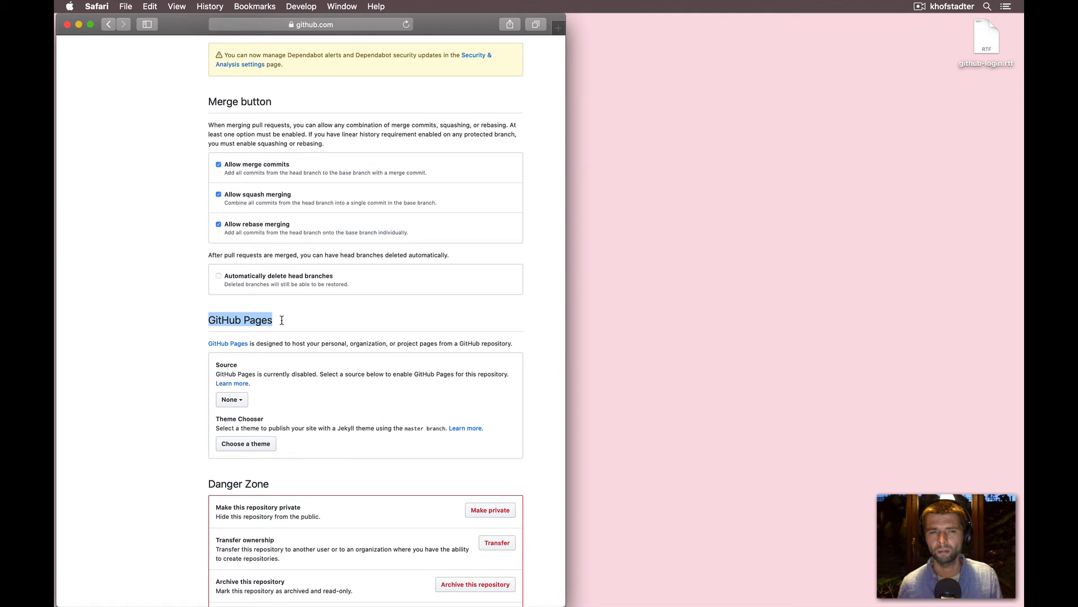
pyautogui.click(242, 401)
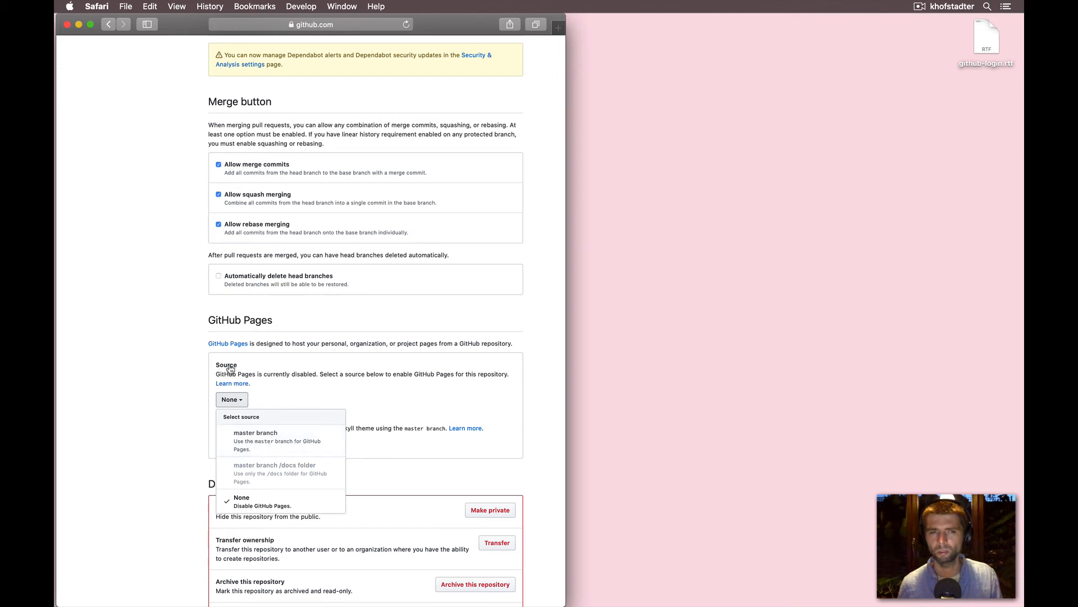
pyautogui.click(249, 440)
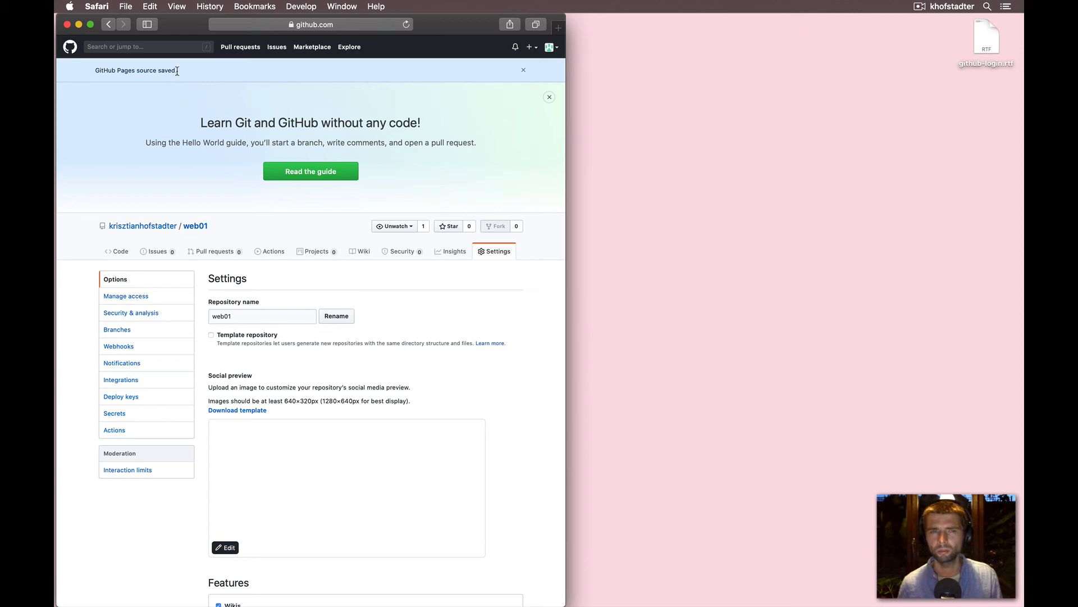
# - Select the published site URL in the GitHub Pages section, then return to the repository's main page
pyautogui.scroll(-15, 207, 195)
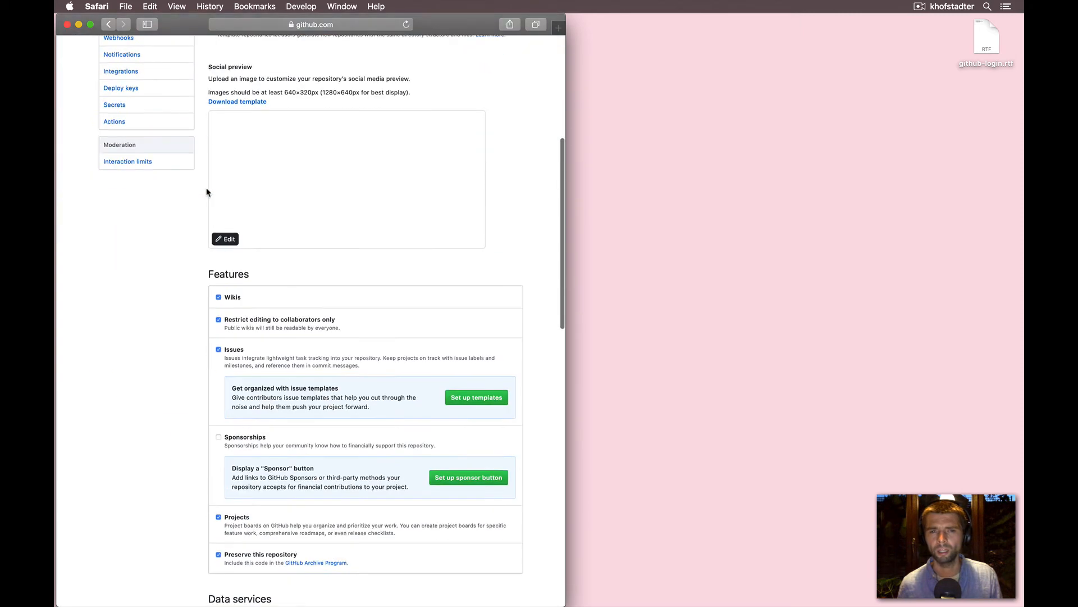
pyautogui.scroll(-14, 206, 181)
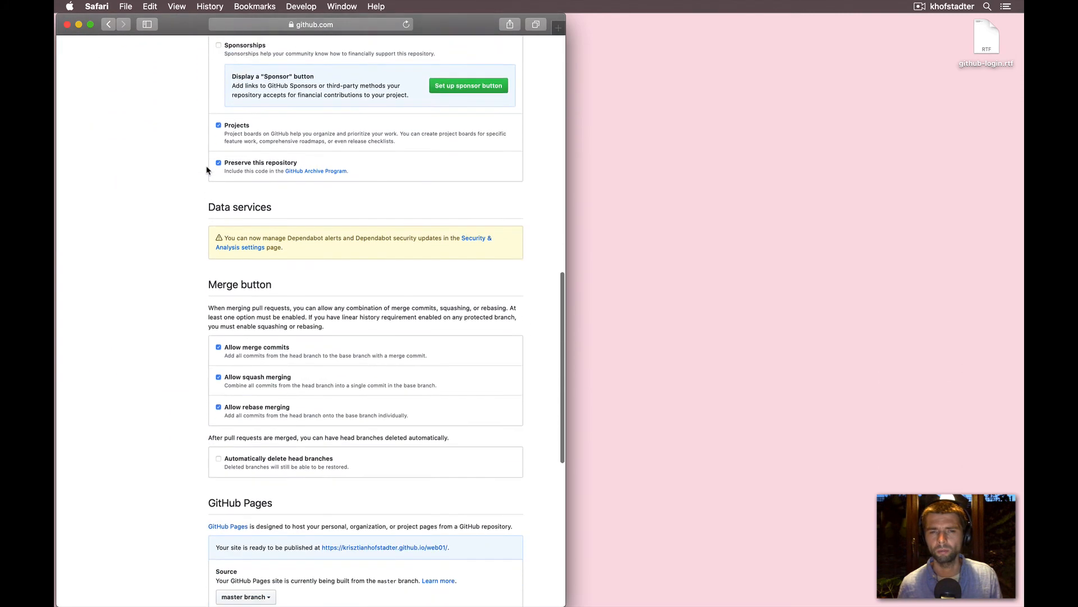
pyautogui.scroll(-1, 208, 165)
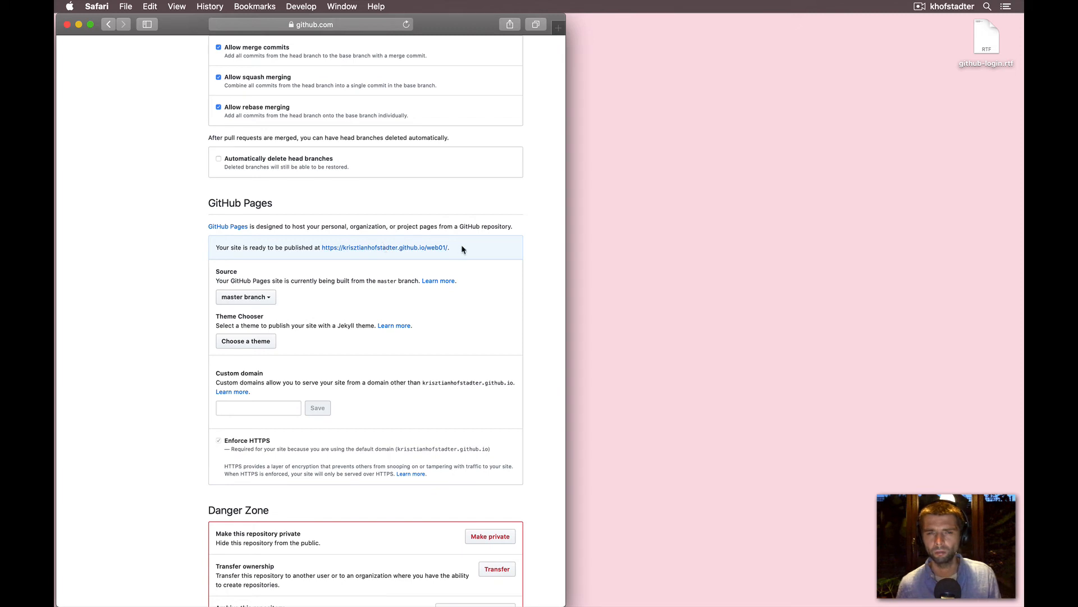
pyautogui.moveTo(461, 249); pyautogui.dragTo(321, 250)
pyautogui.press('super+c')
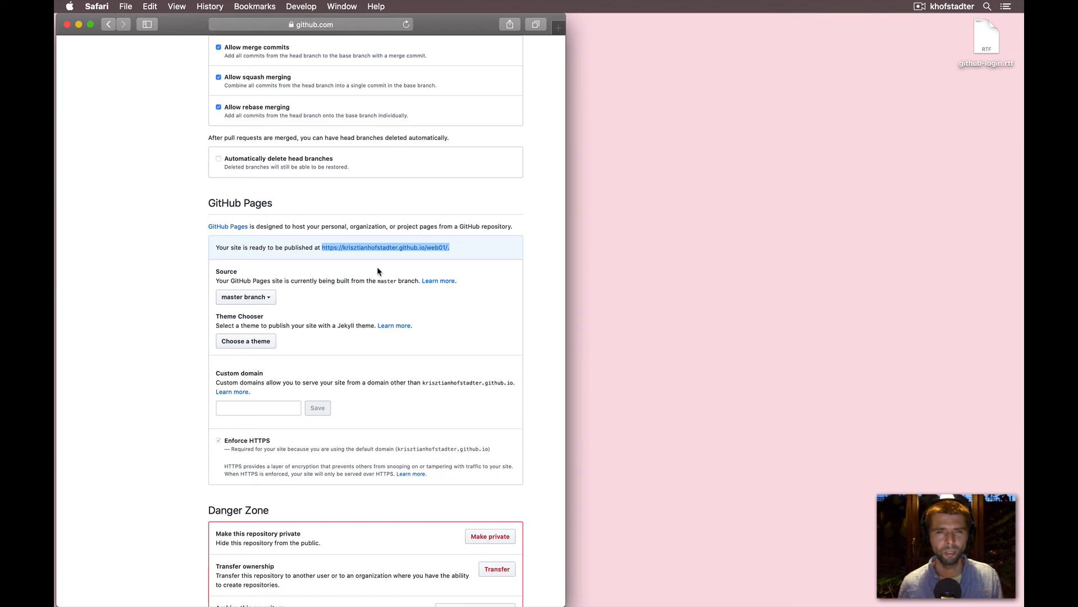
pyautogui.scroll(15, 378, 271)
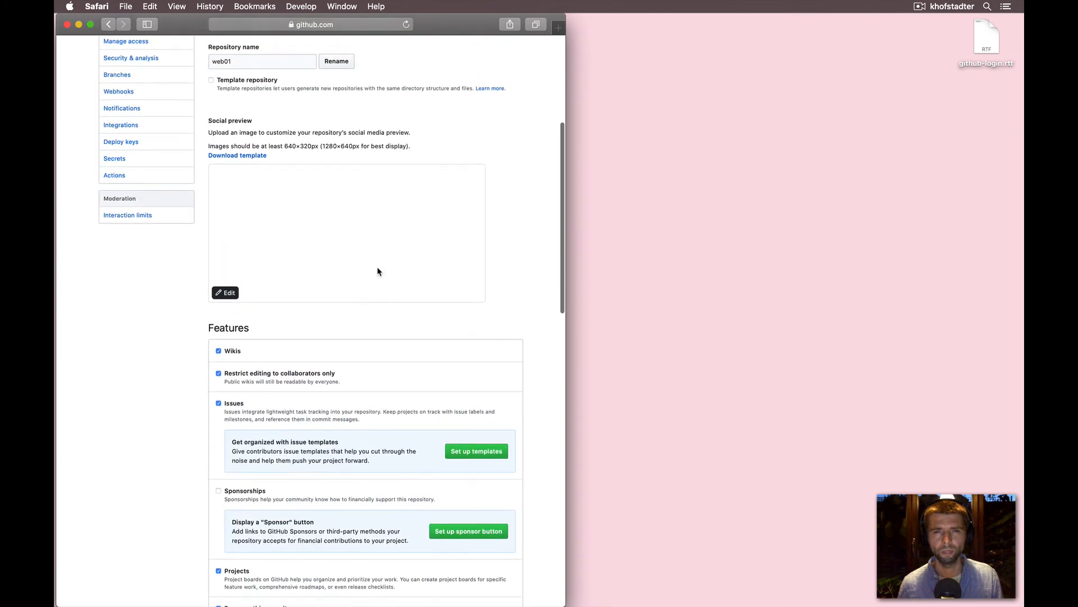
pyautogui.scroll(5, 377, 272)
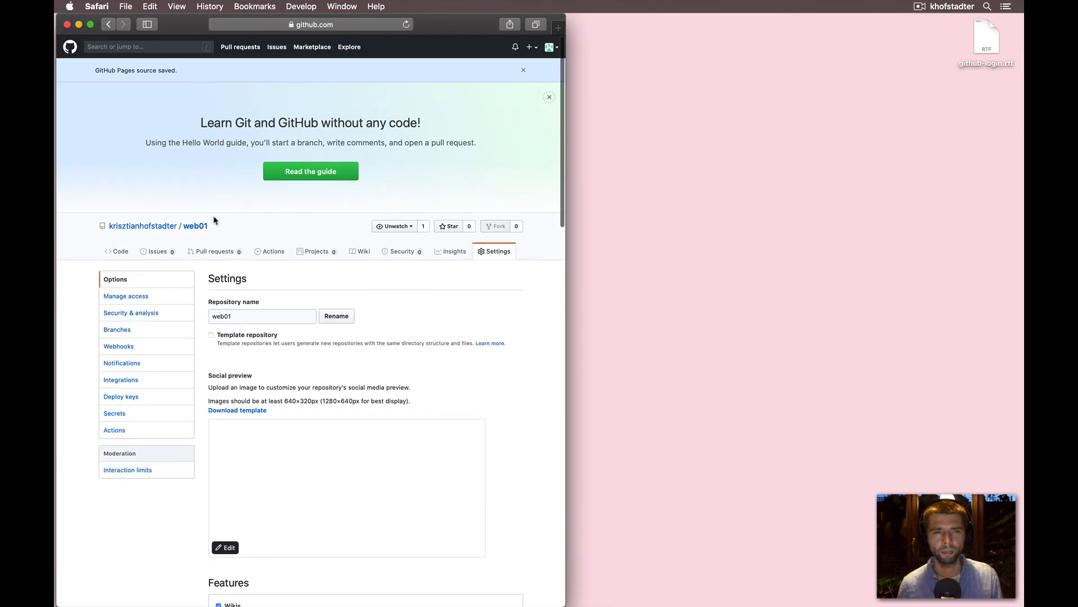
pyautogui.click(198, 228)
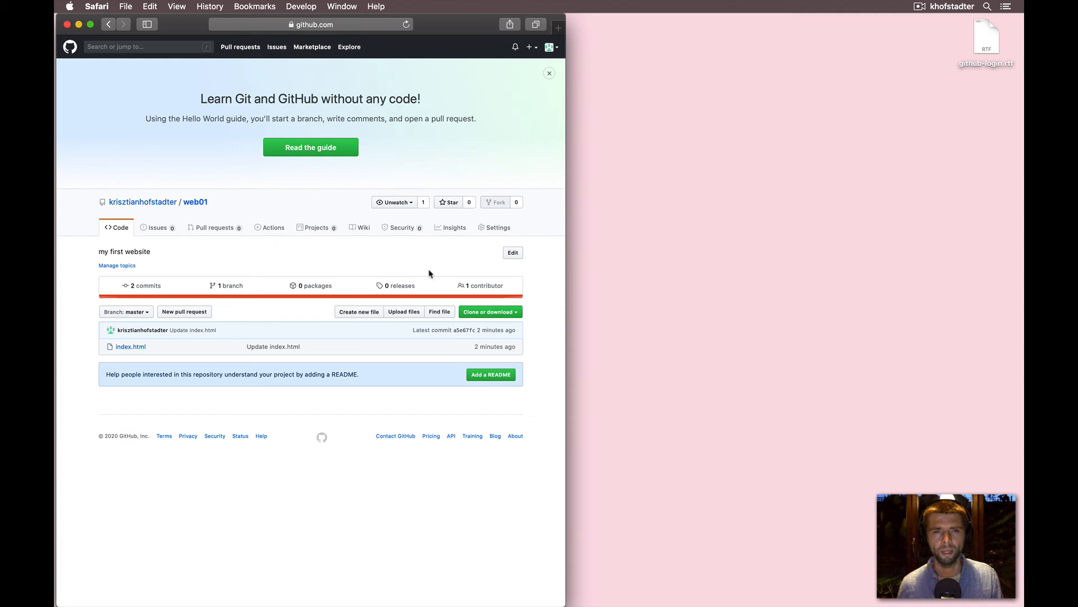
pyautogui.click(512, 253)
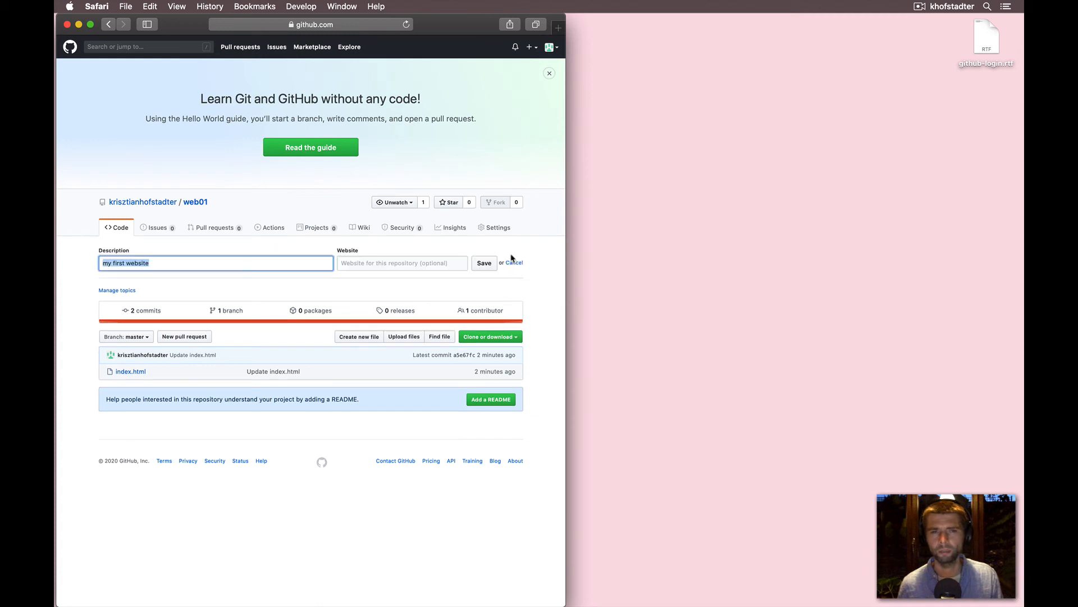
pyautogui.click(359, 263)
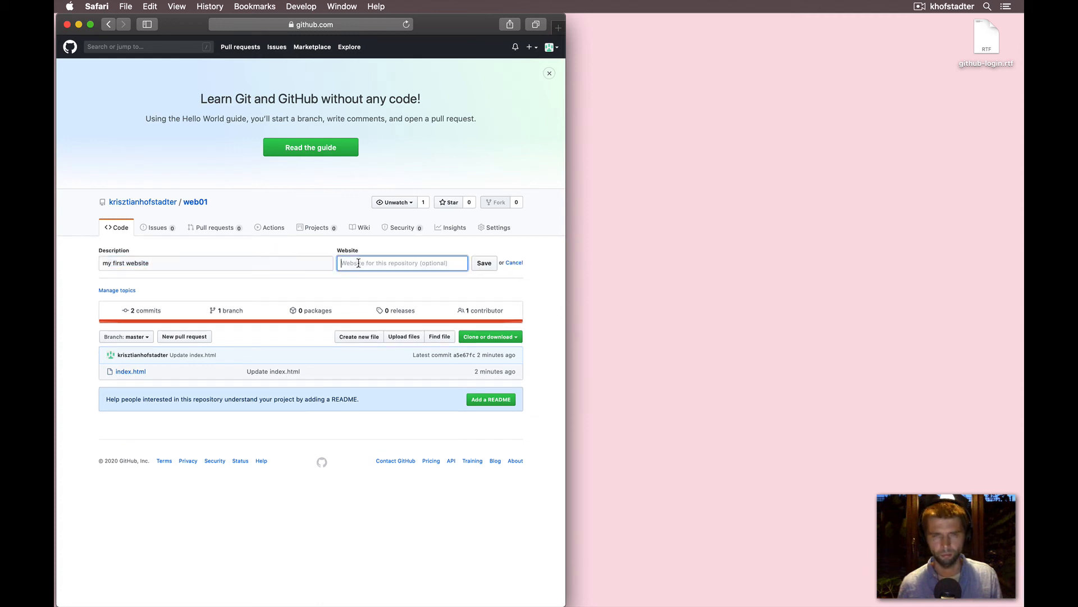
pyautogui.press('super+v')
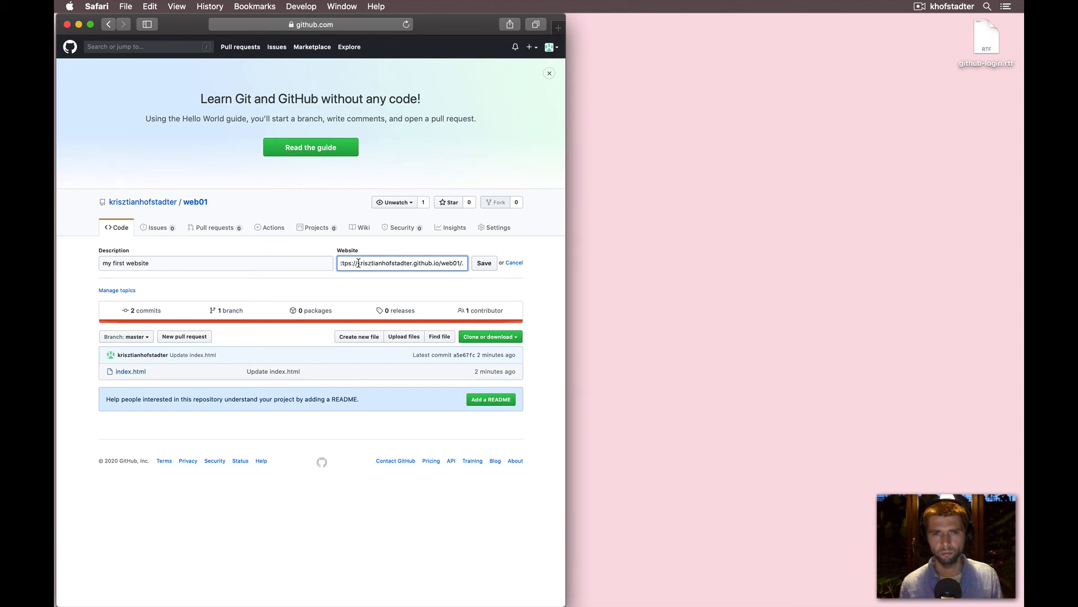
pyautogui.press('BackSpace')
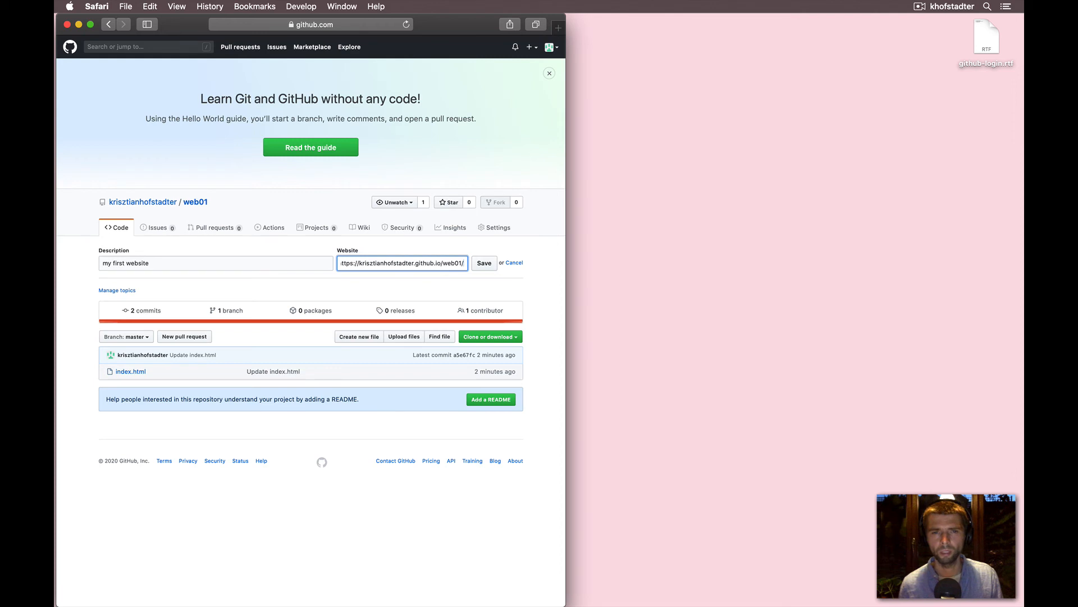
pyautogui.click(483, 263)
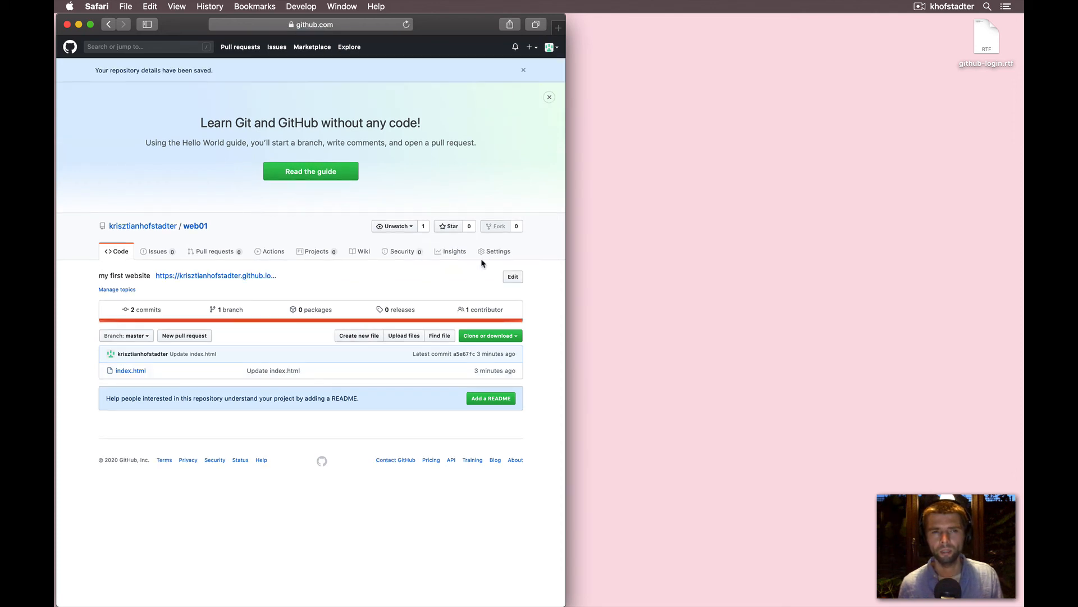
# - Open the website link from the repository description and go back to the repository
pyautogui.click(495, 251)
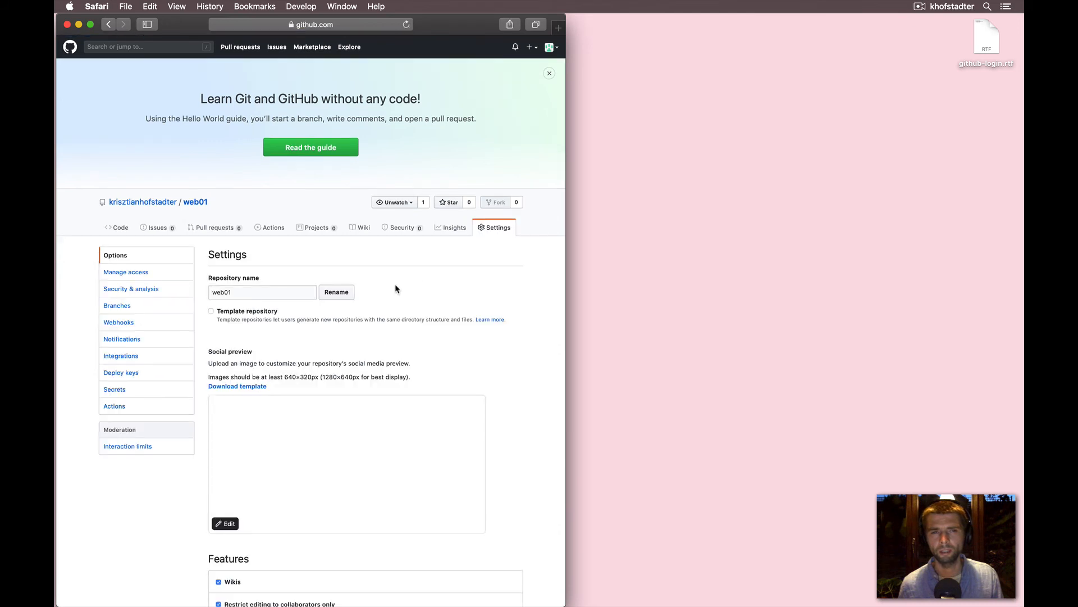
pyautogui.click(197, 203)
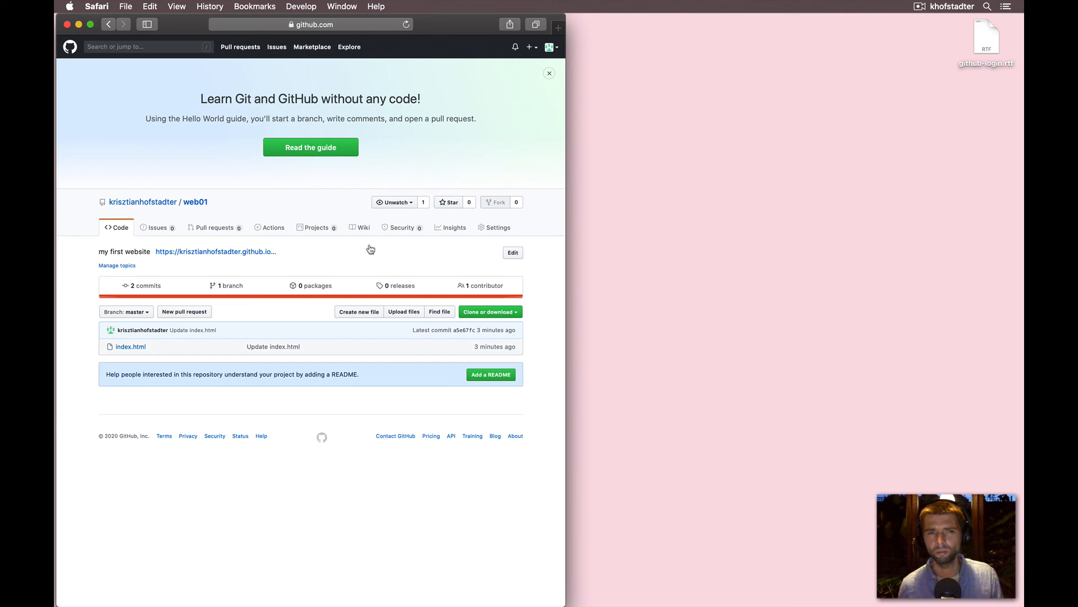
pyautogui.click(183, 257)
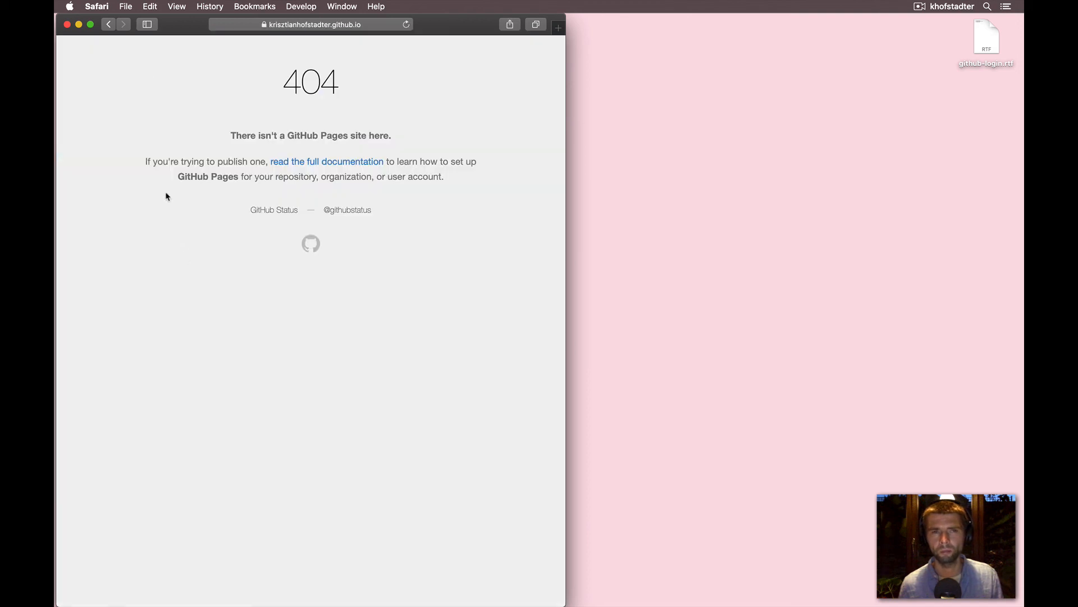
pyautogui.click(109, 24)
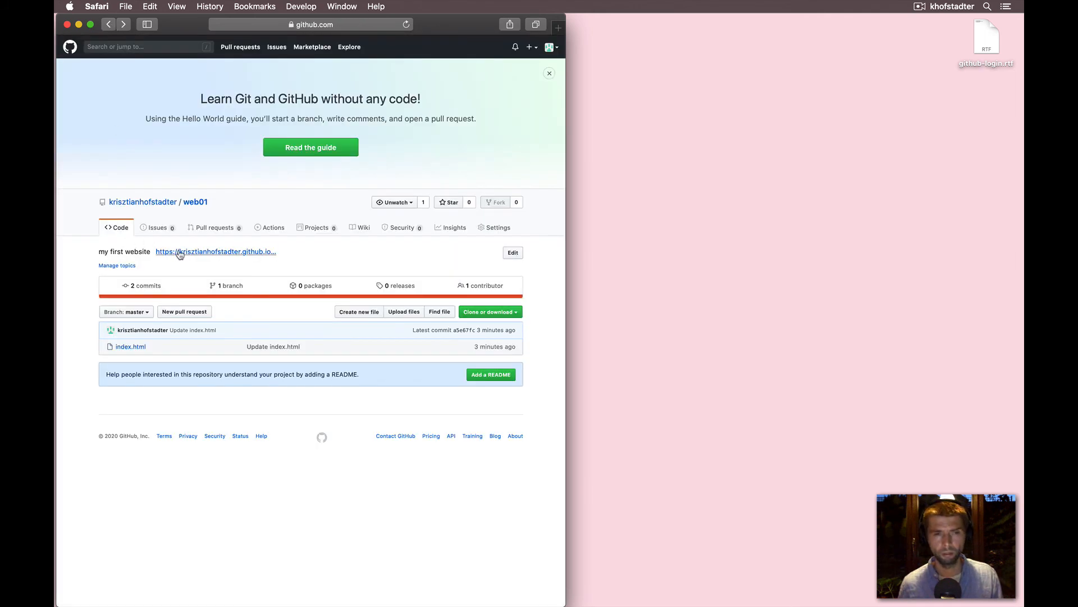
# - Open the website link in a new tab and reload it to view the published page
pyautogui.rightClick(180, 254)
pyautogui.click(205, 256)
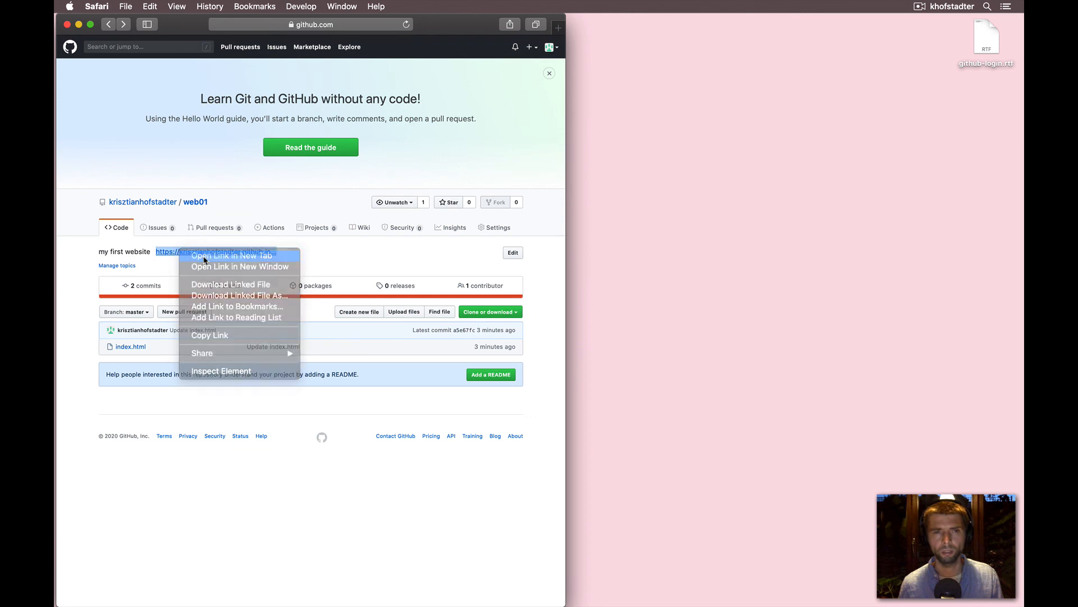
pyautogui.click(364, 44)
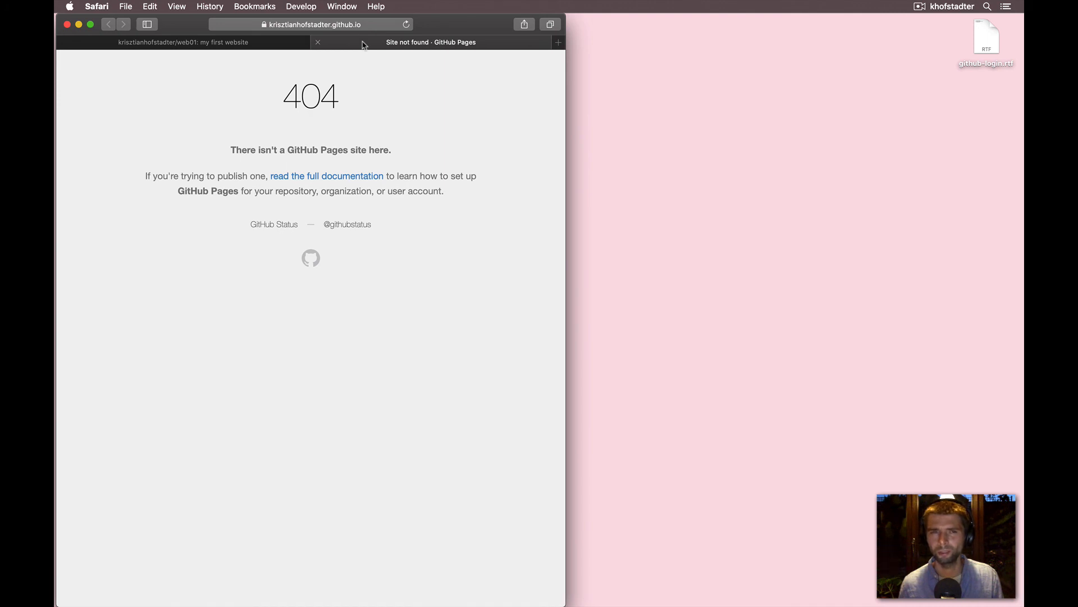
pyautogui.click(406, 24)
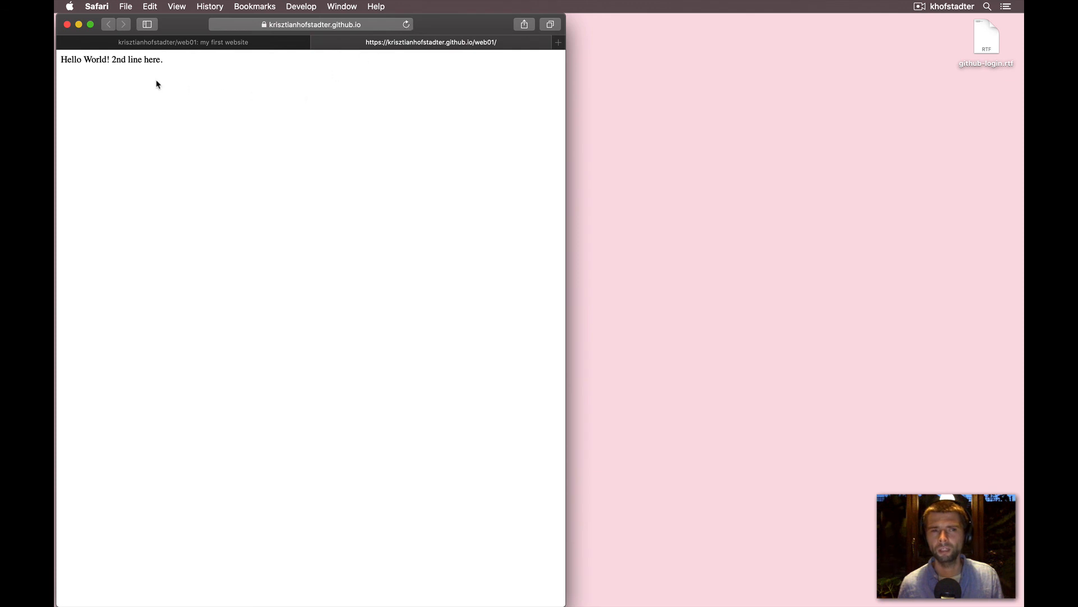
pyautogui.moveTo(112, 59); pyautogui.dragTo(160, 62)
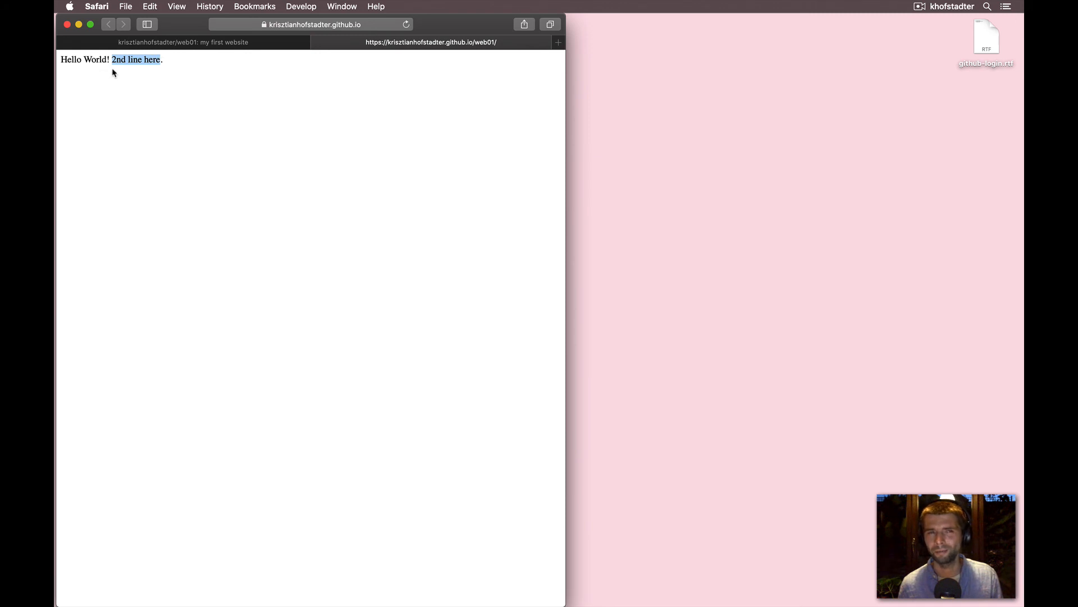
pyautogui.click(180, 69)
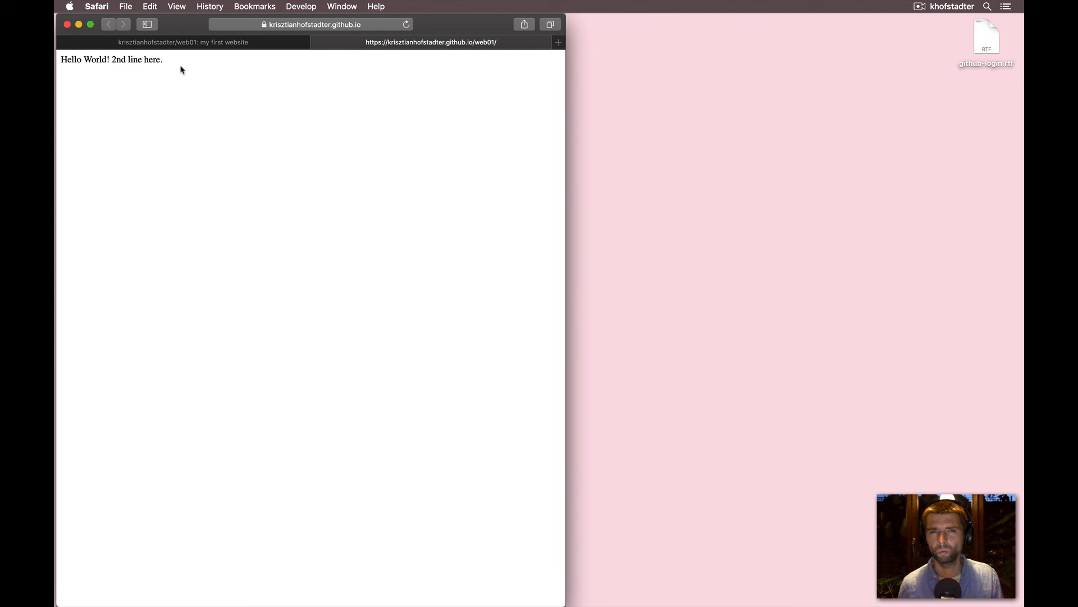
# - Return to the repository tab and check the GitHub Pages status in the repository settings
pyautogui.click(318, 43)
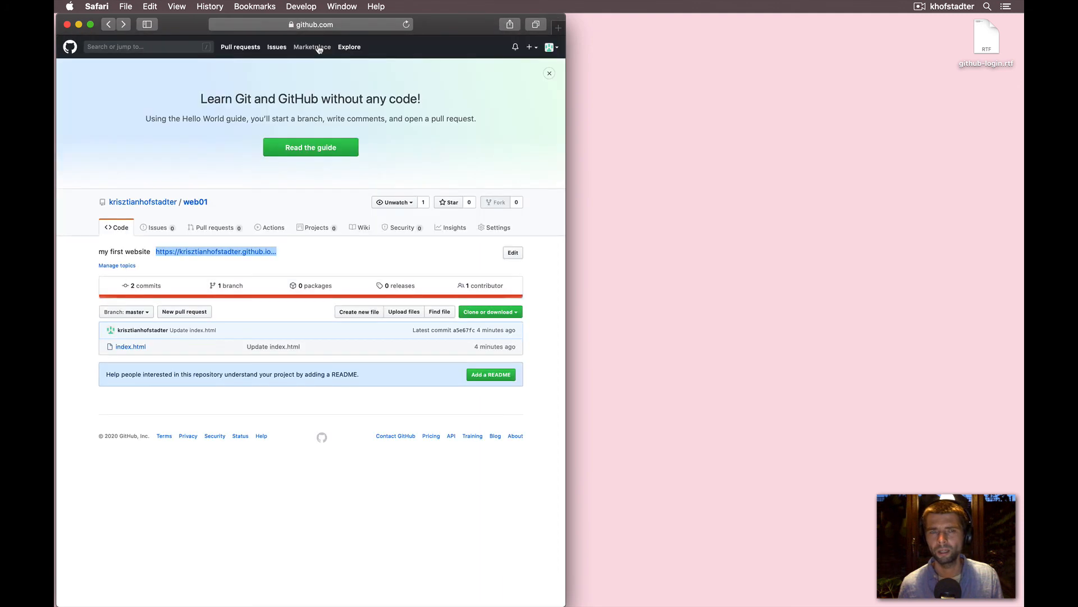
pyautogui.click(393, 154)
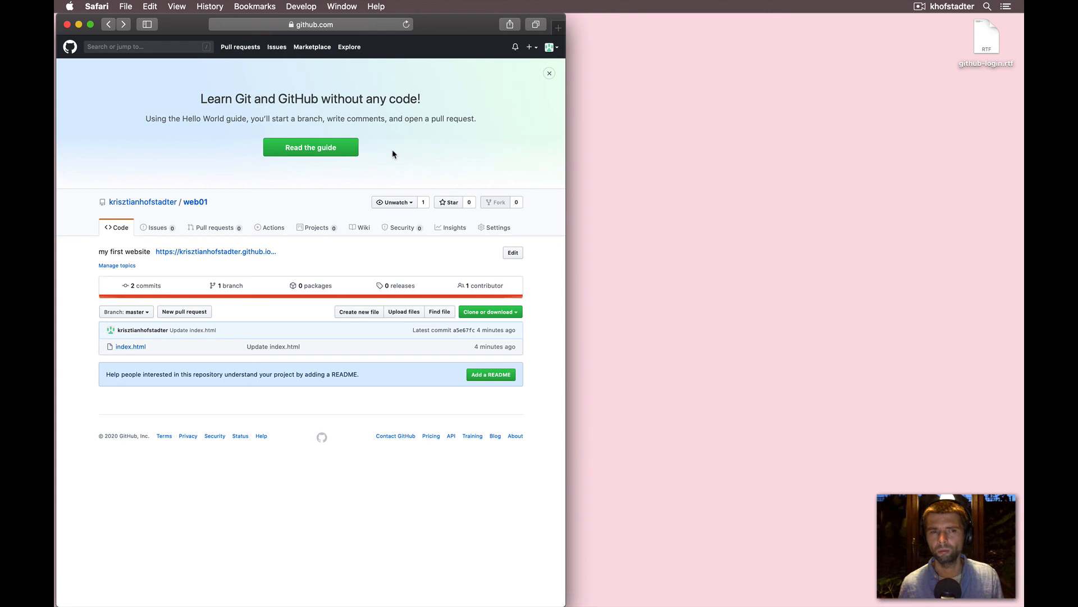
pyautogui.click(529, 50)
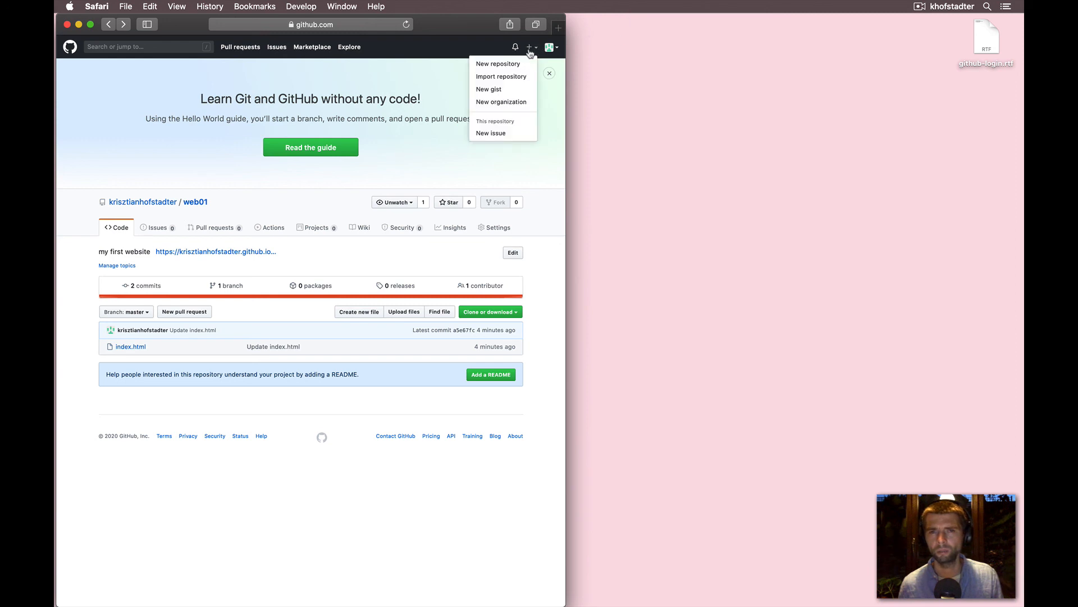
pyautogui.click(431, 149)
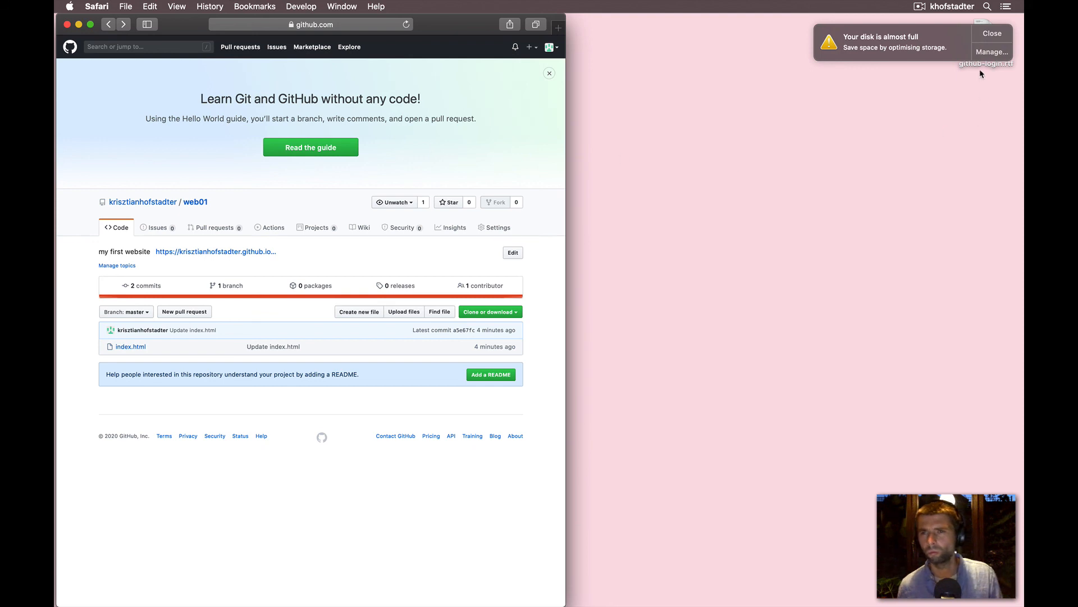
pyautogui.click(988, 35)
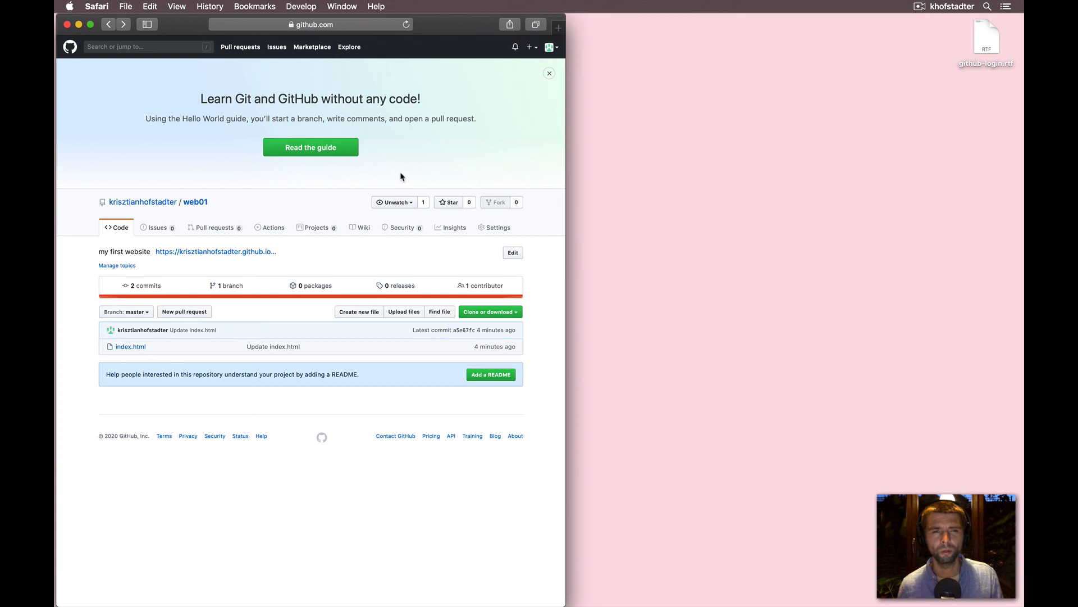
pyautogui.click(488, 231)
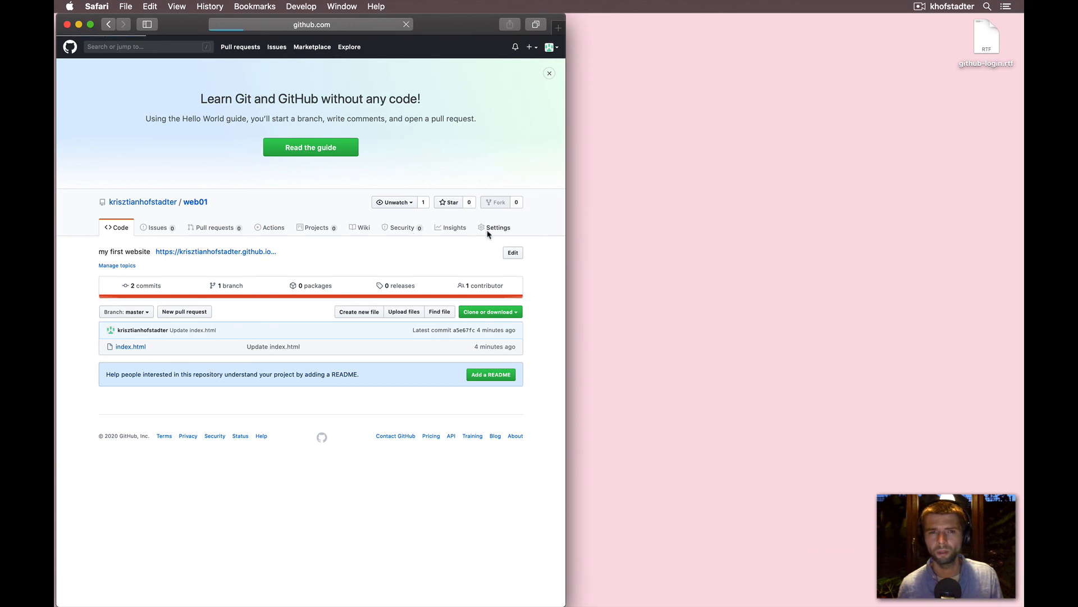
pyautogui.scroll(-6, 477, 304)
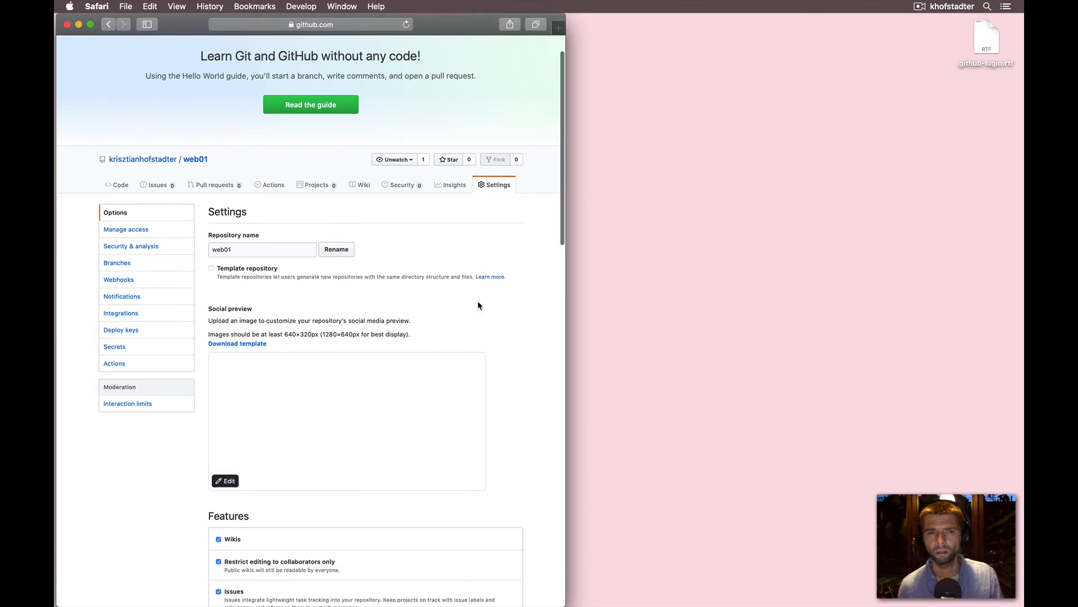
pyautogui.scroll(-10, 478, 303)
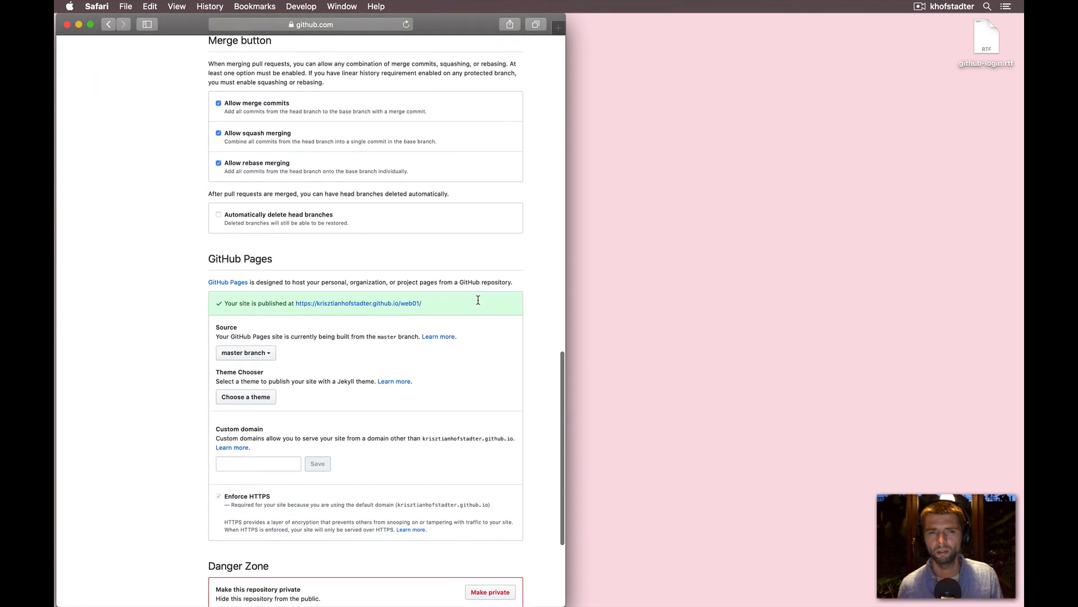
pyautogui.scroll(15, 447, 164)
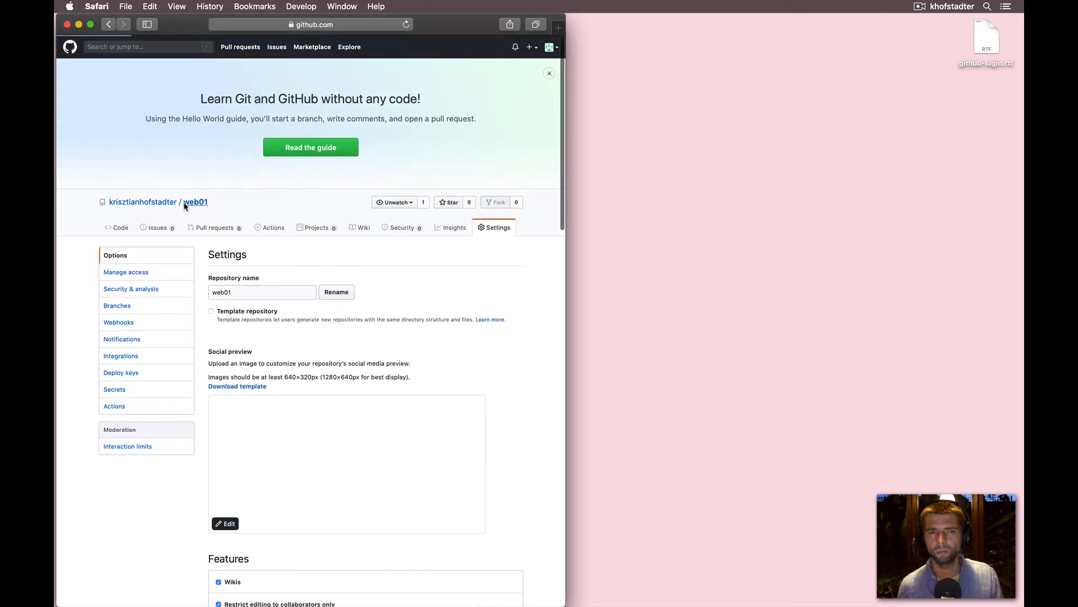
pyautogui.click(185, 204)
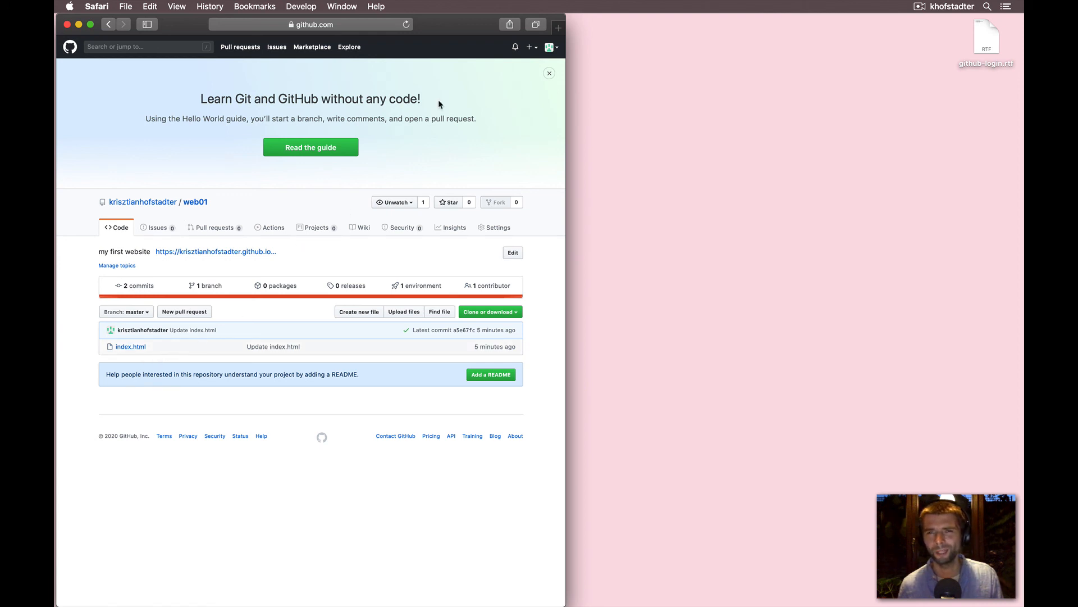
pyautogui.click(918, 8)
pyautogui.click(899, 31)
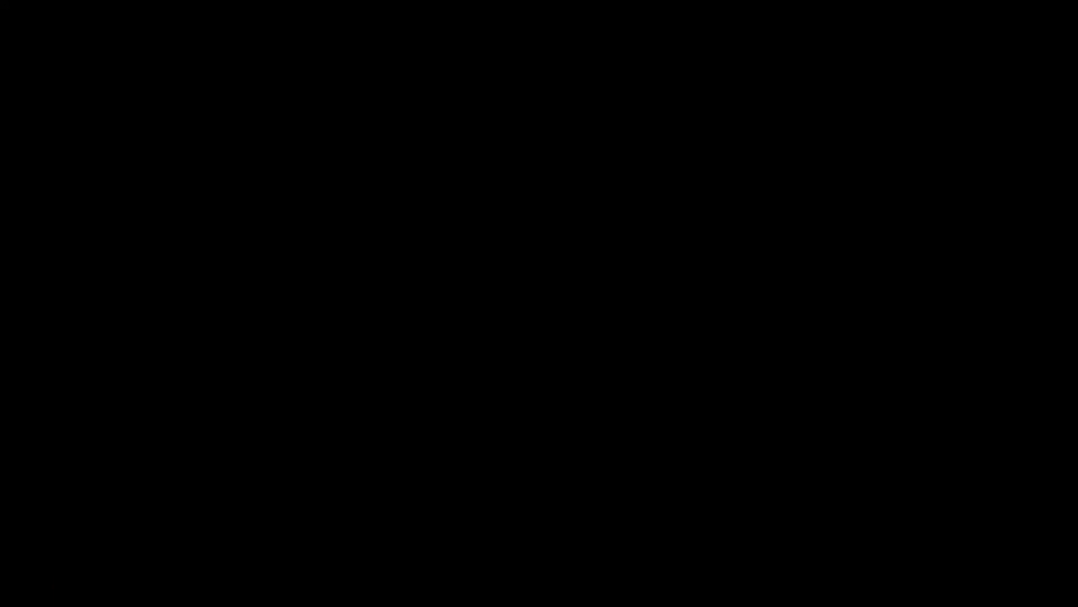